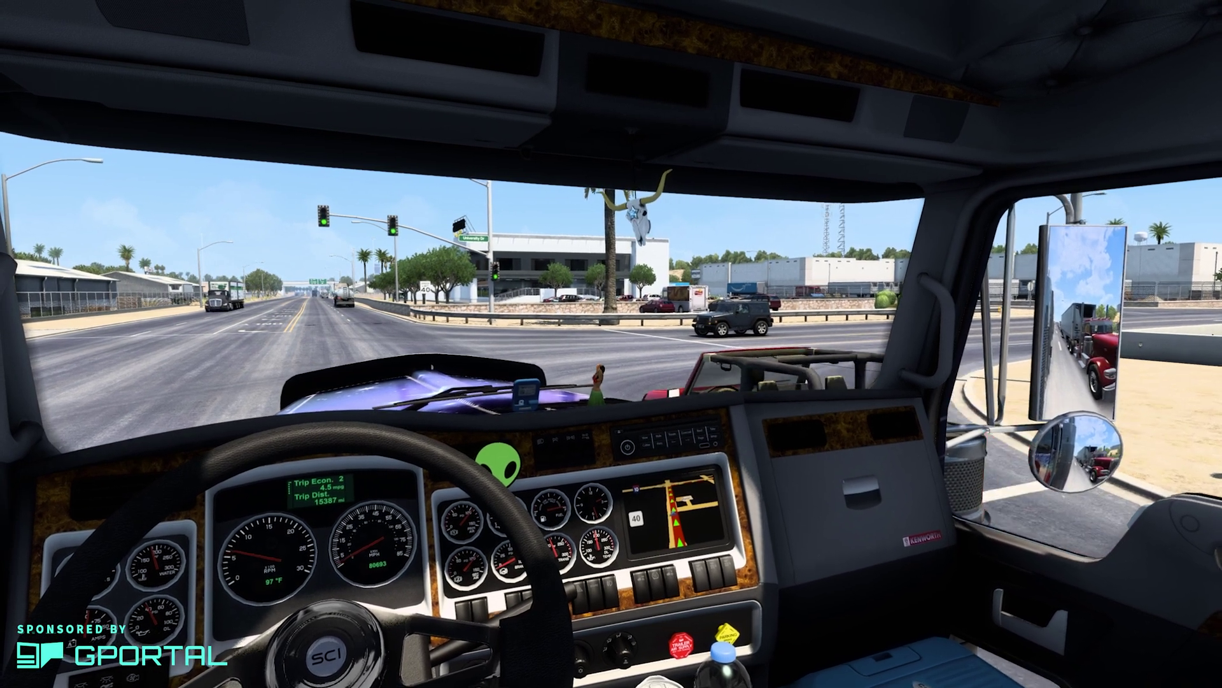
Drive the truck forward briefly before leaving the game.
key(w)
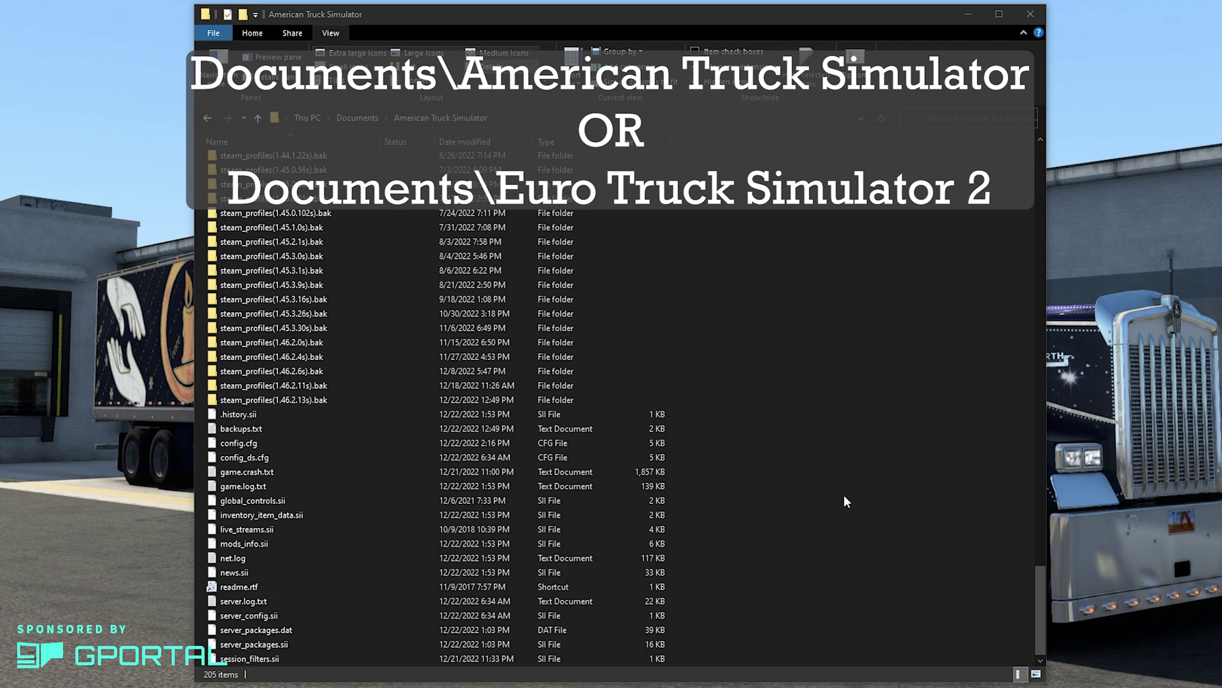
Open config.cfg from the American Truck Simulator folder with Notepad++.
click(337, 443)
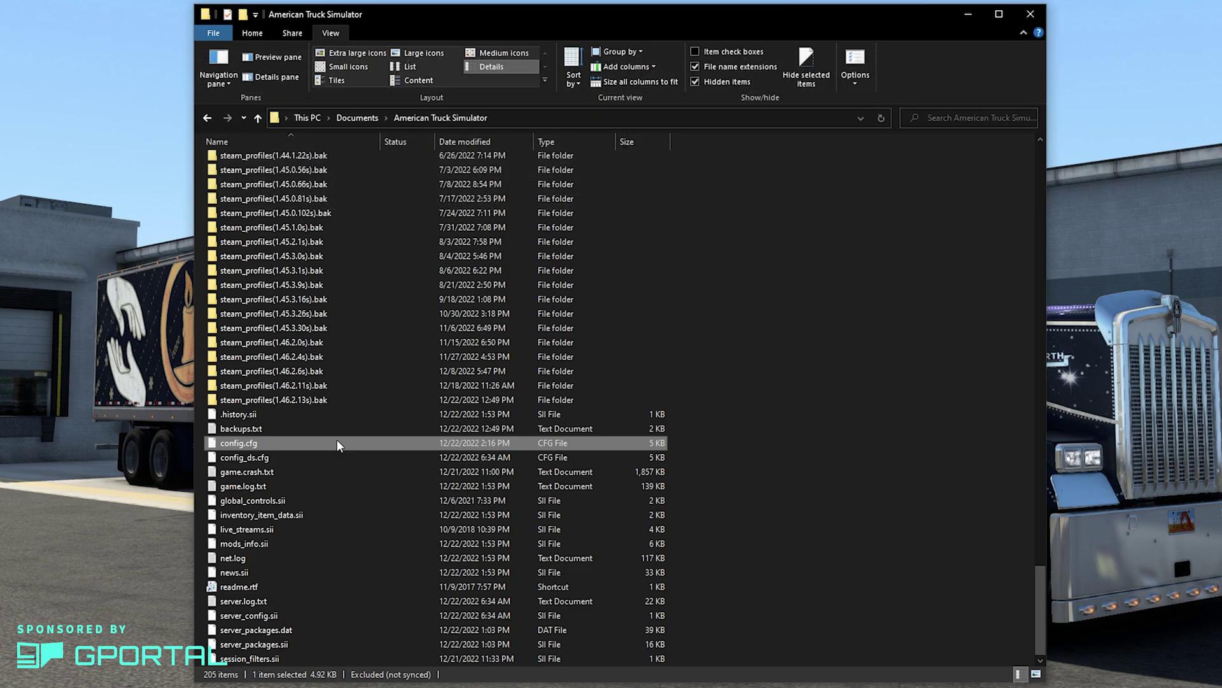
right_click(337, 443)
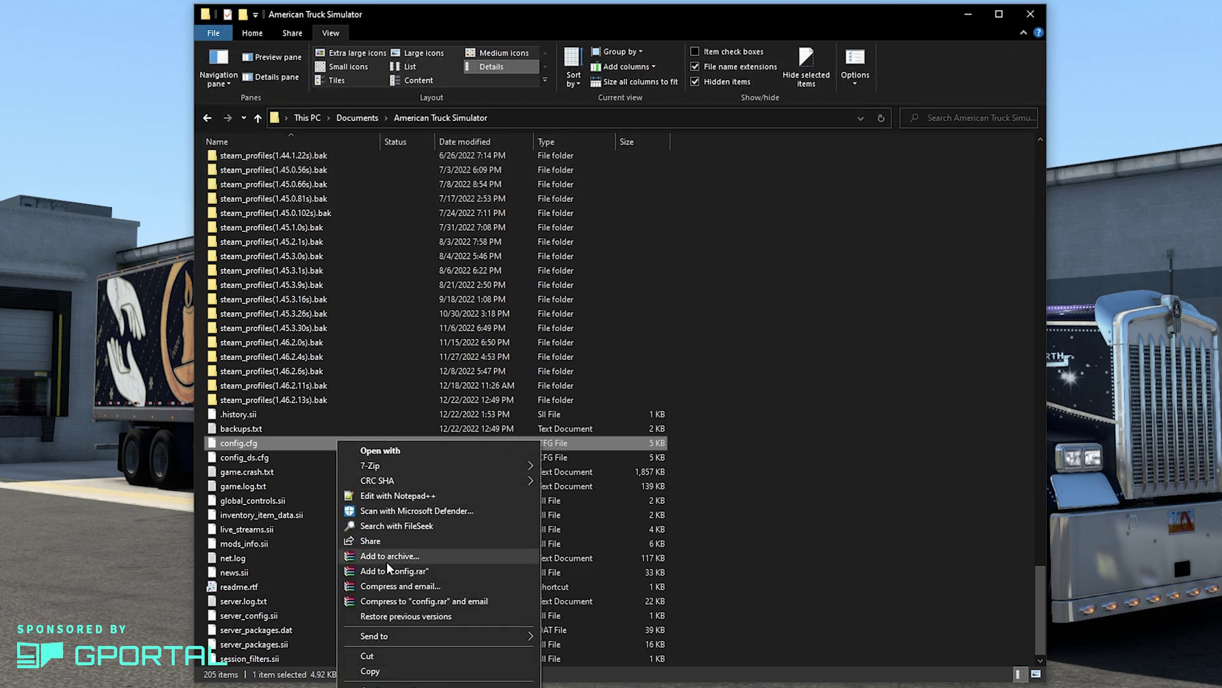
click(399, 498)
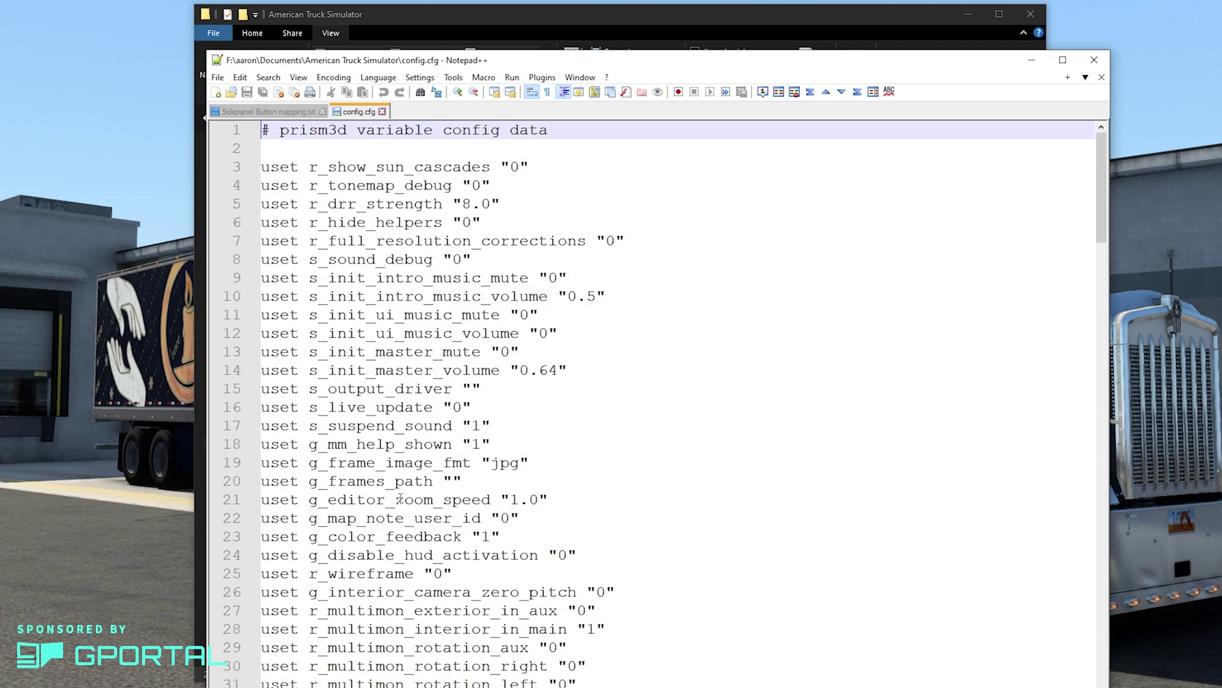
Find the g_developer line in config.cfg and set its value to 1.
key(ctrl+f)
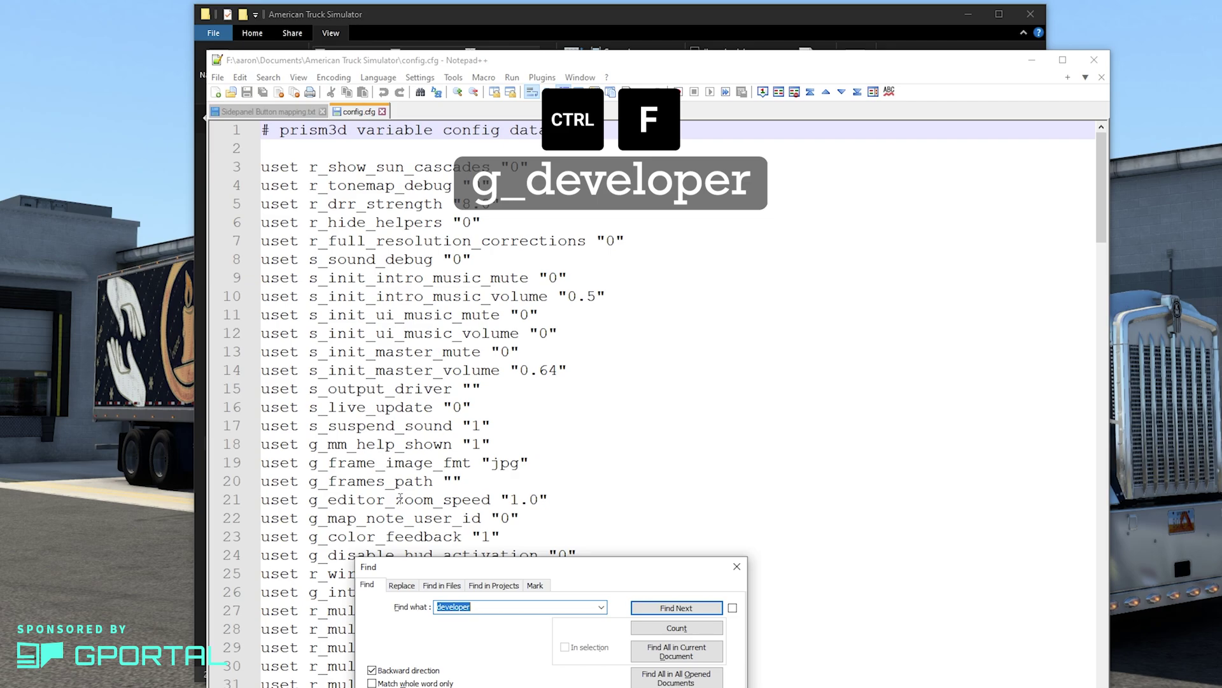
key(Return)
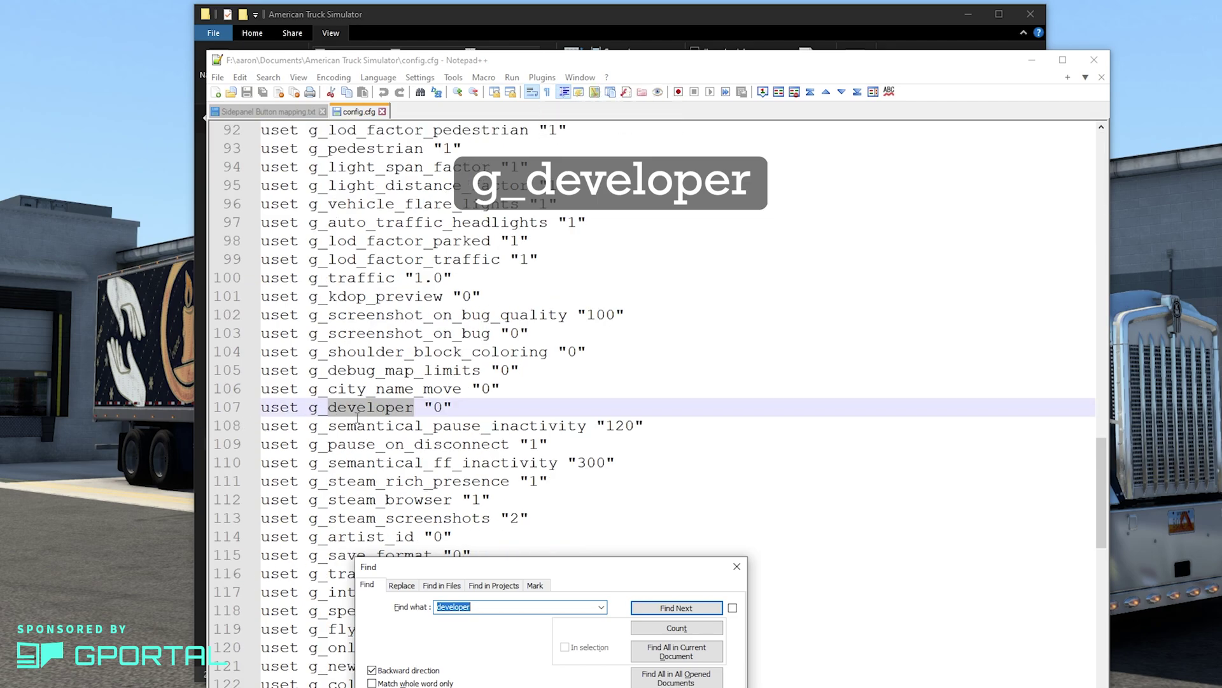
click(446, 413)
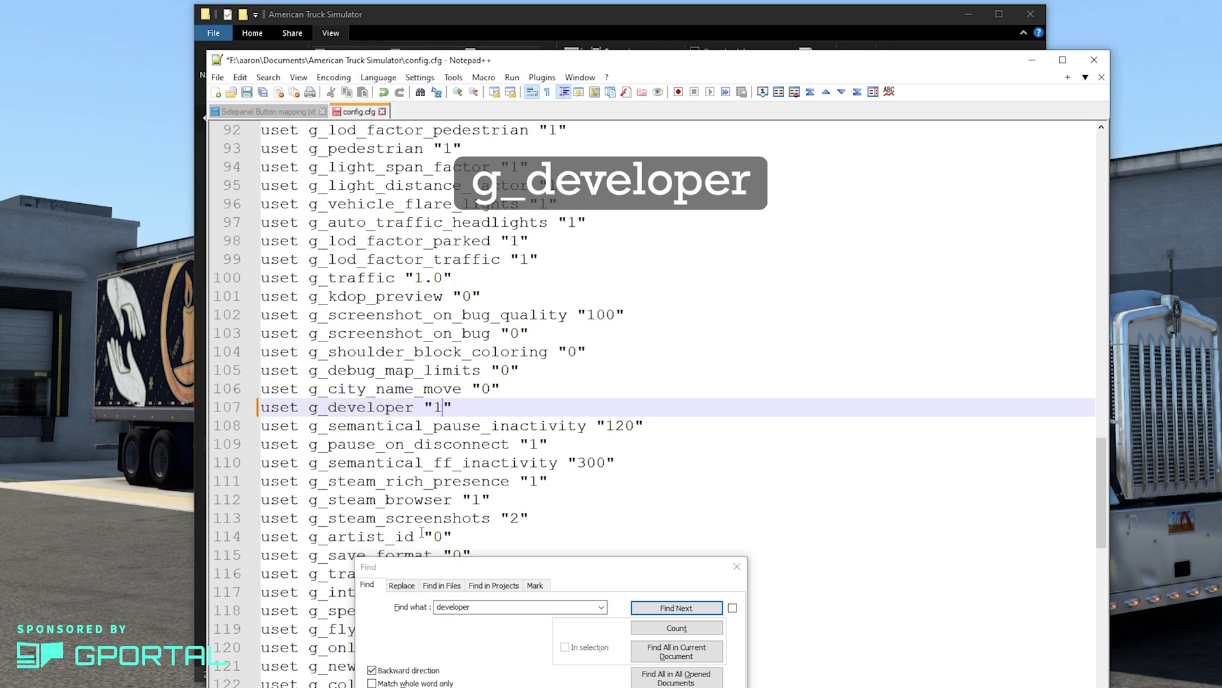
Find g_console, change its value from 0 to 1, and close the edited file.
click(565, 607)
key(BackSpace)
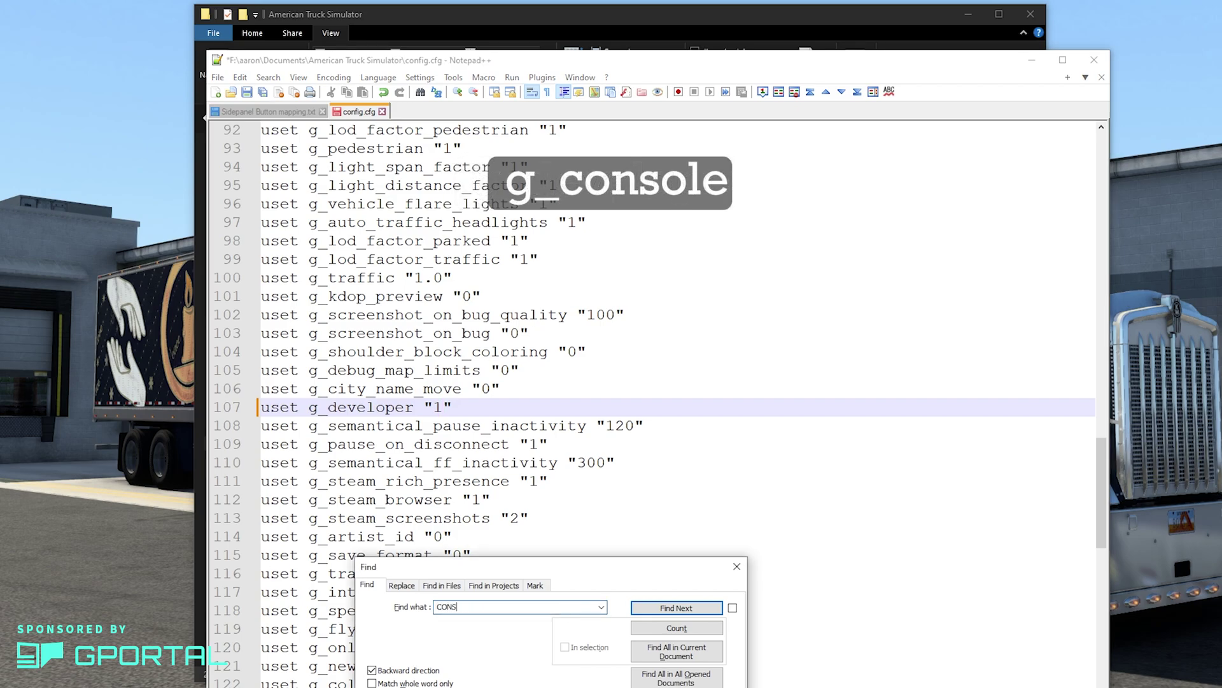
text(console)
key(Return)
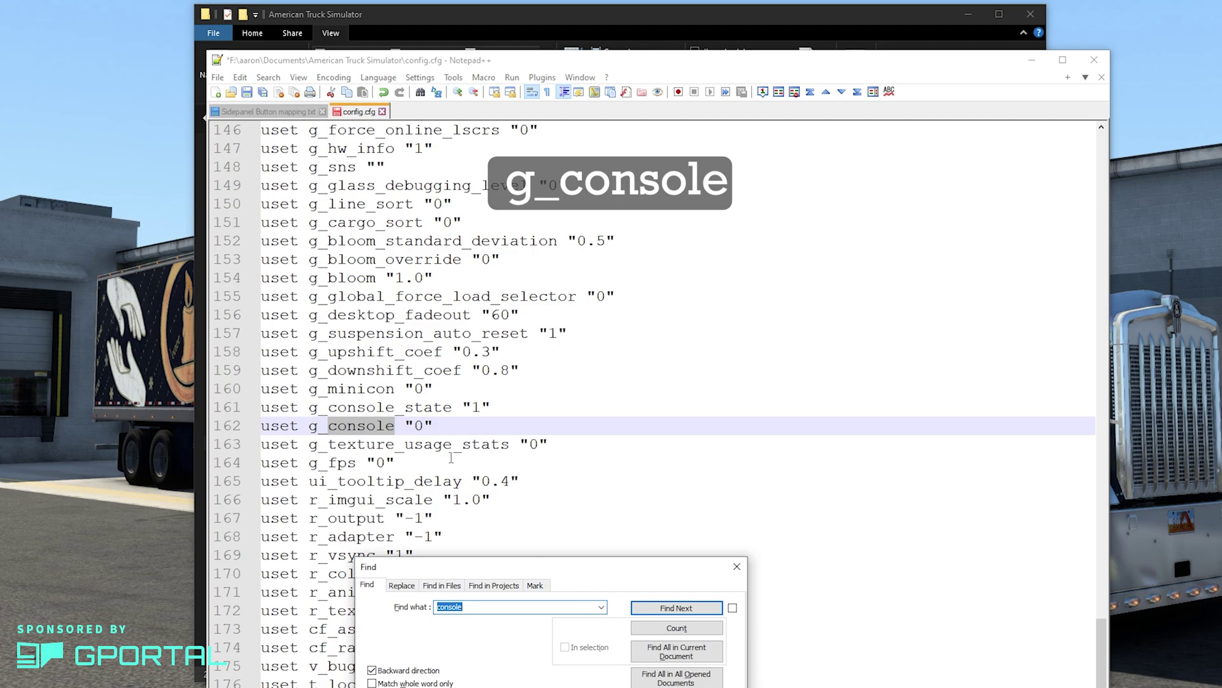
click(413, 430)
key(shift+Right)
text(1)
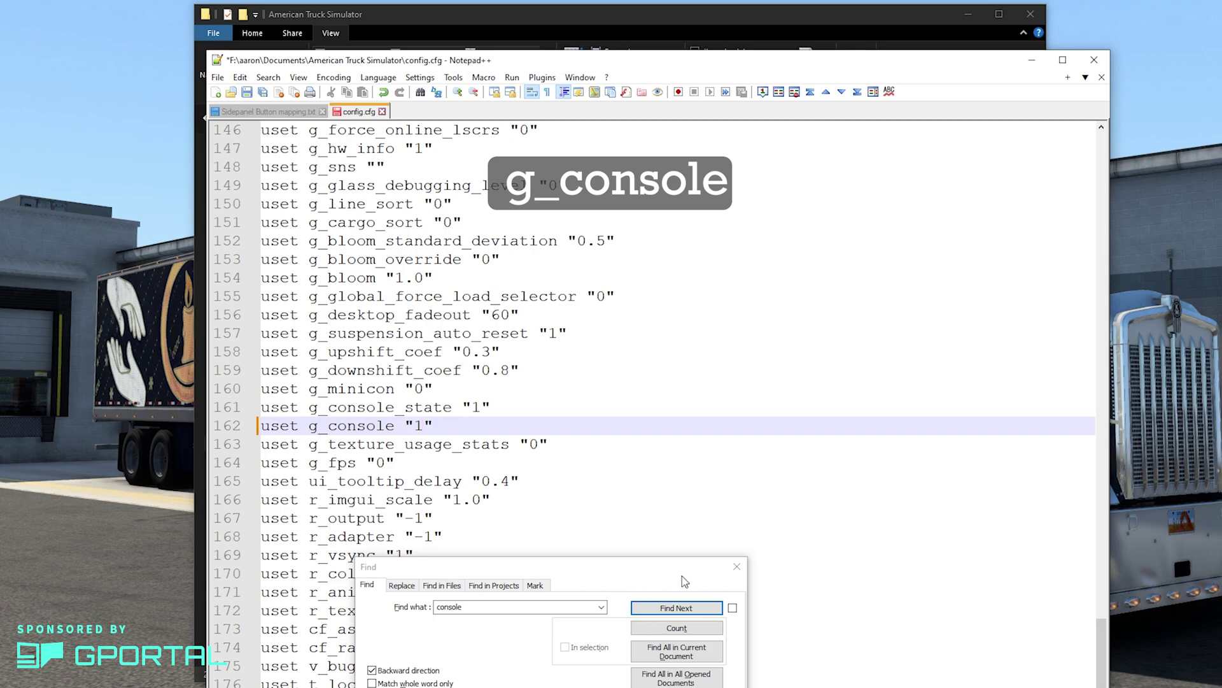
click(735, 567)
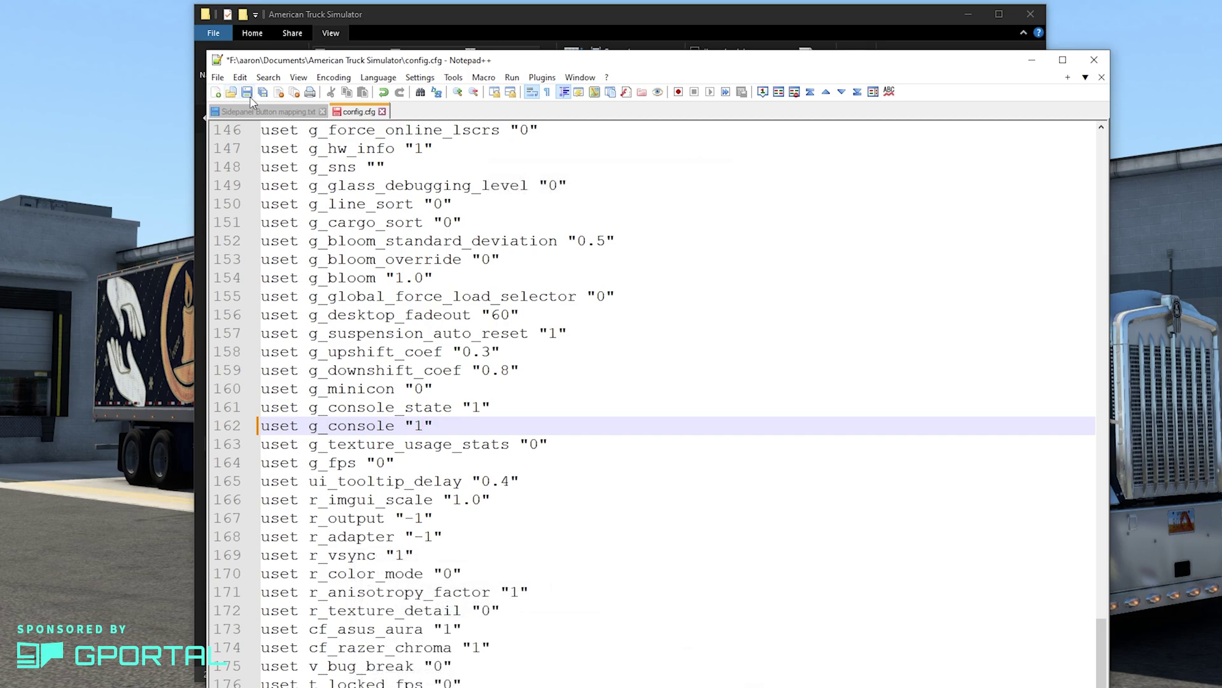
click(382, 112)
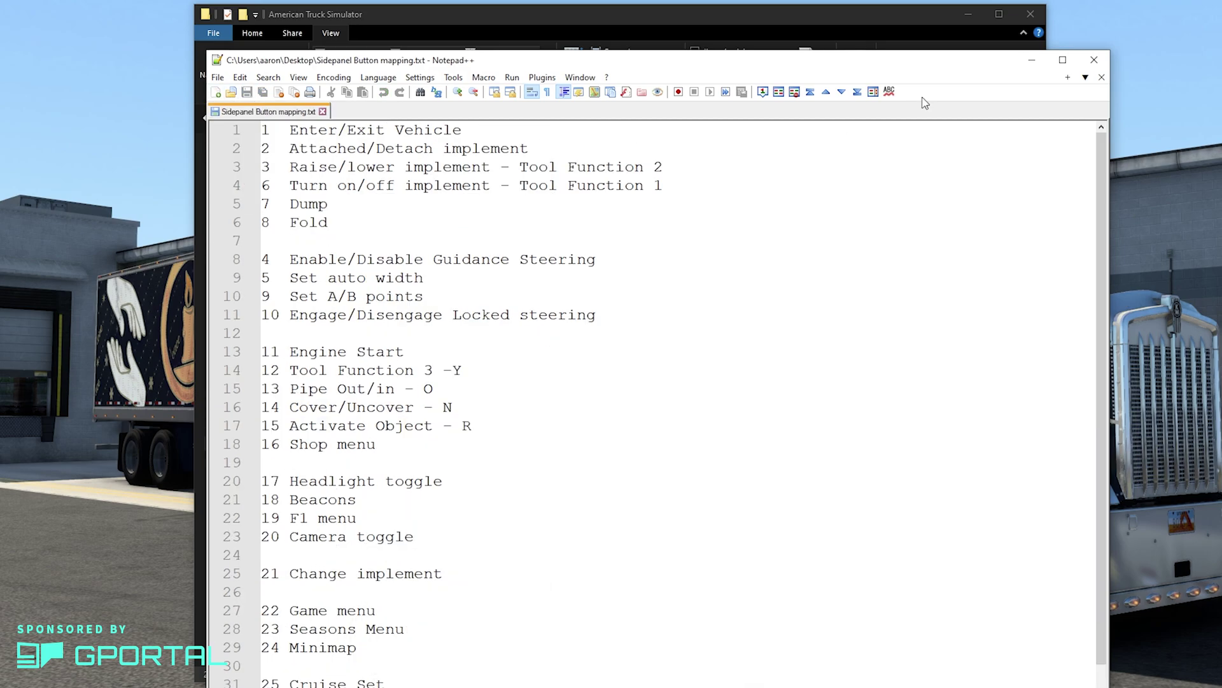
Minimize Notepad++, review the active mods, and exit the Mod Manager with confirmation.
click(1031, 59)
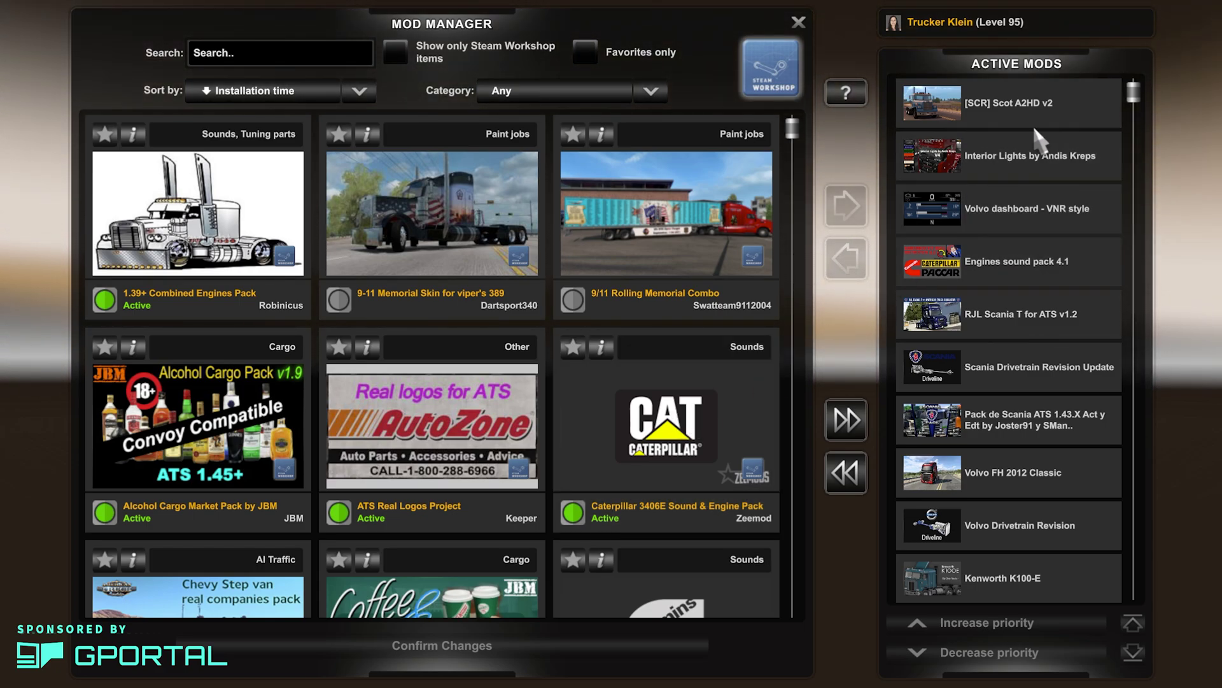
mouse_move(1133, 94)
mouse_down()
mouse_move(1141, 261)
mouse_move(1139, 77)
mouse_up()
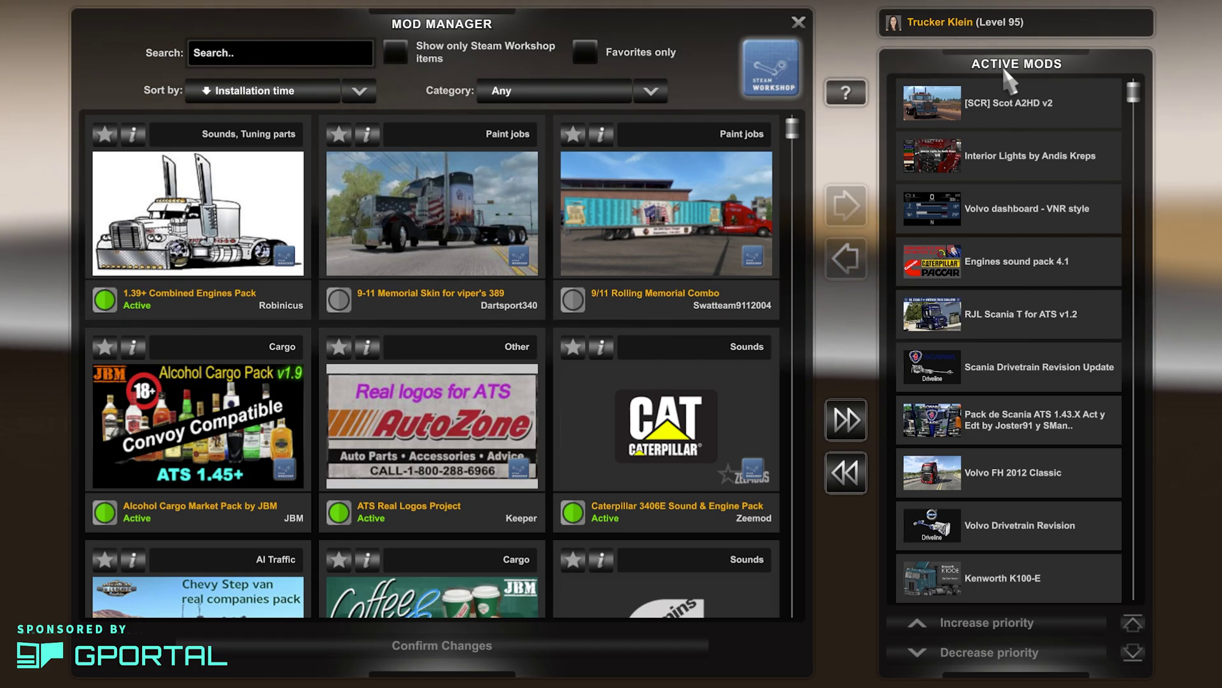
click(799, 22)
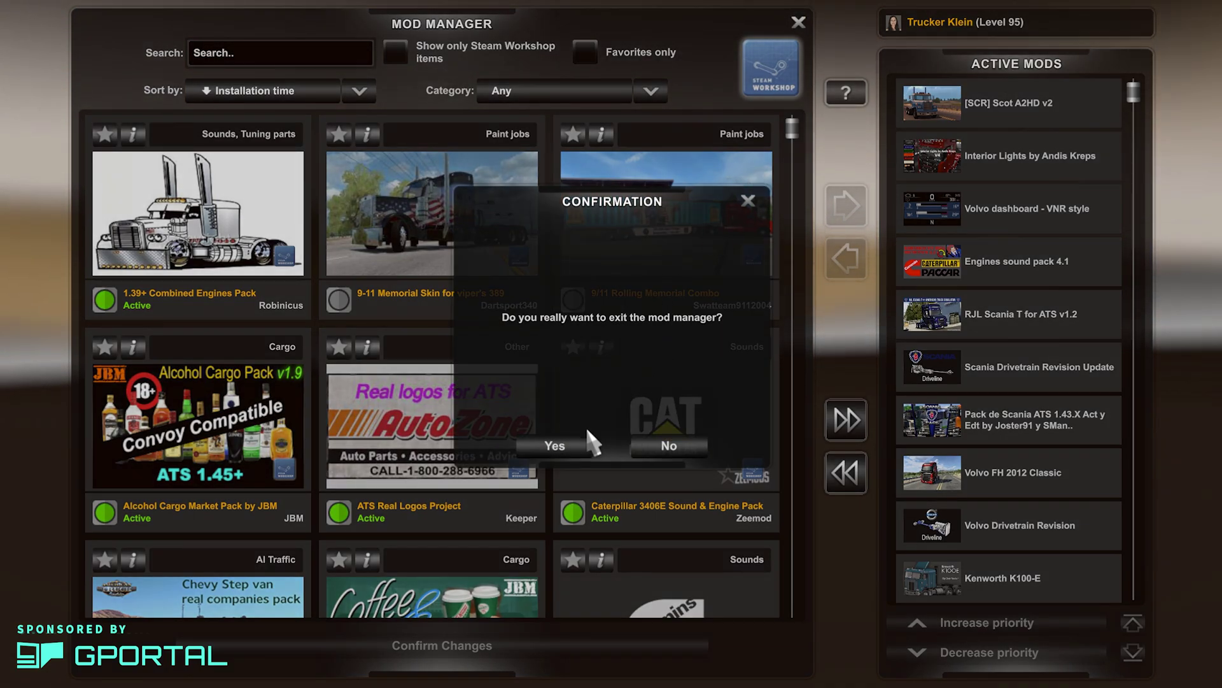
click(565, 444)
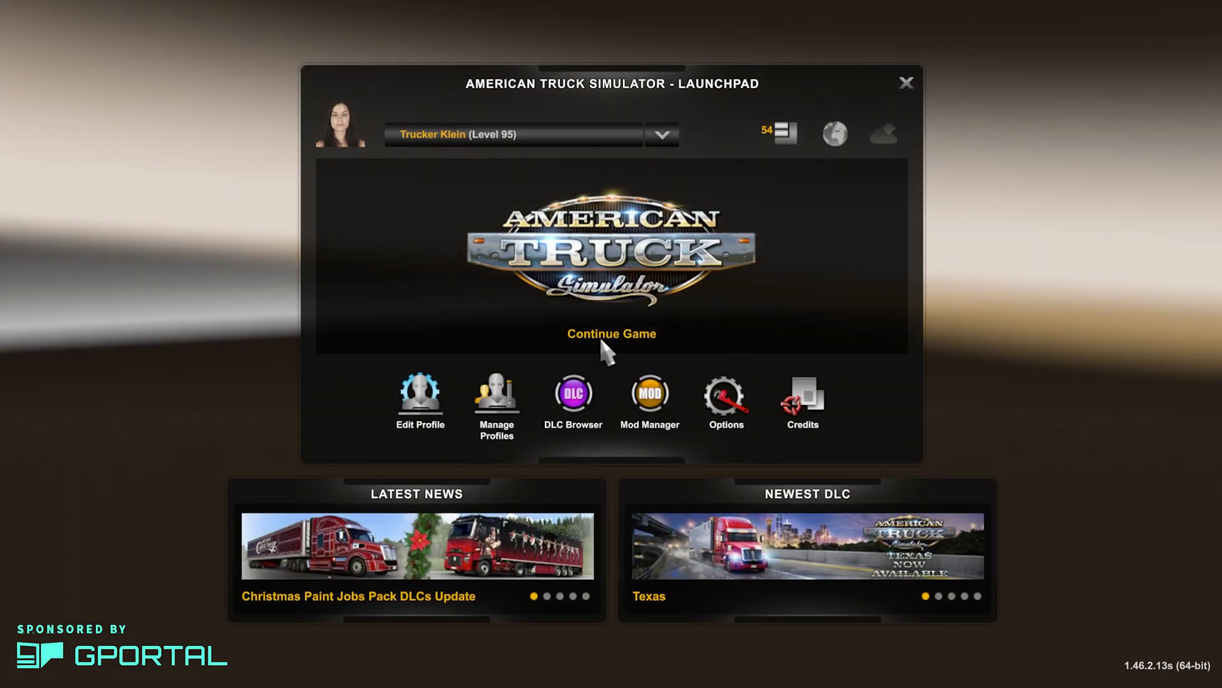
Continue the profile and host a password-protected convoy session named ATSDemo.
click(602, 341)
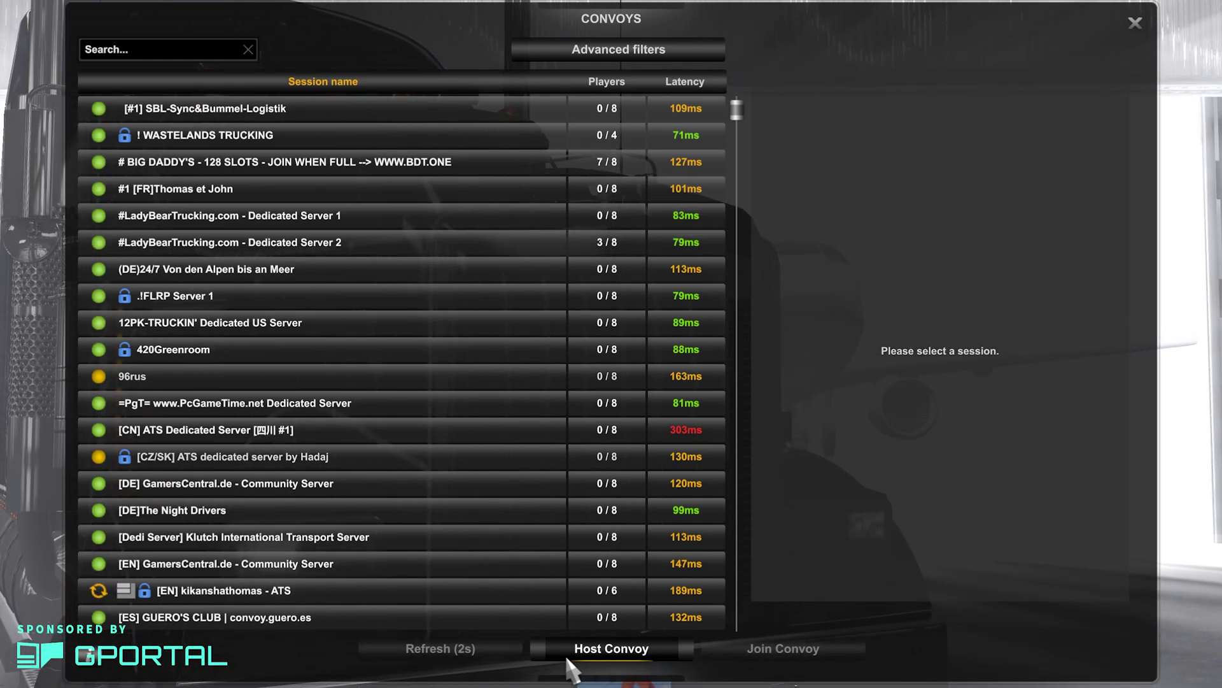
click(567, 662)
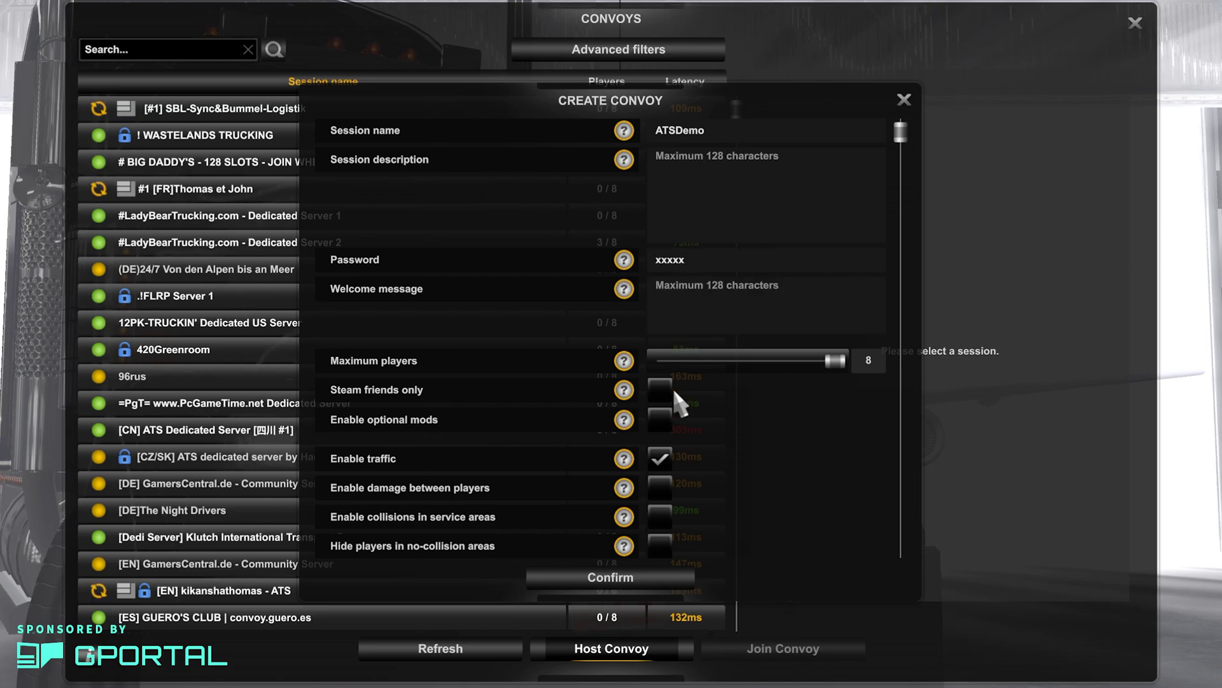
scroll(683, 399, down, 2)
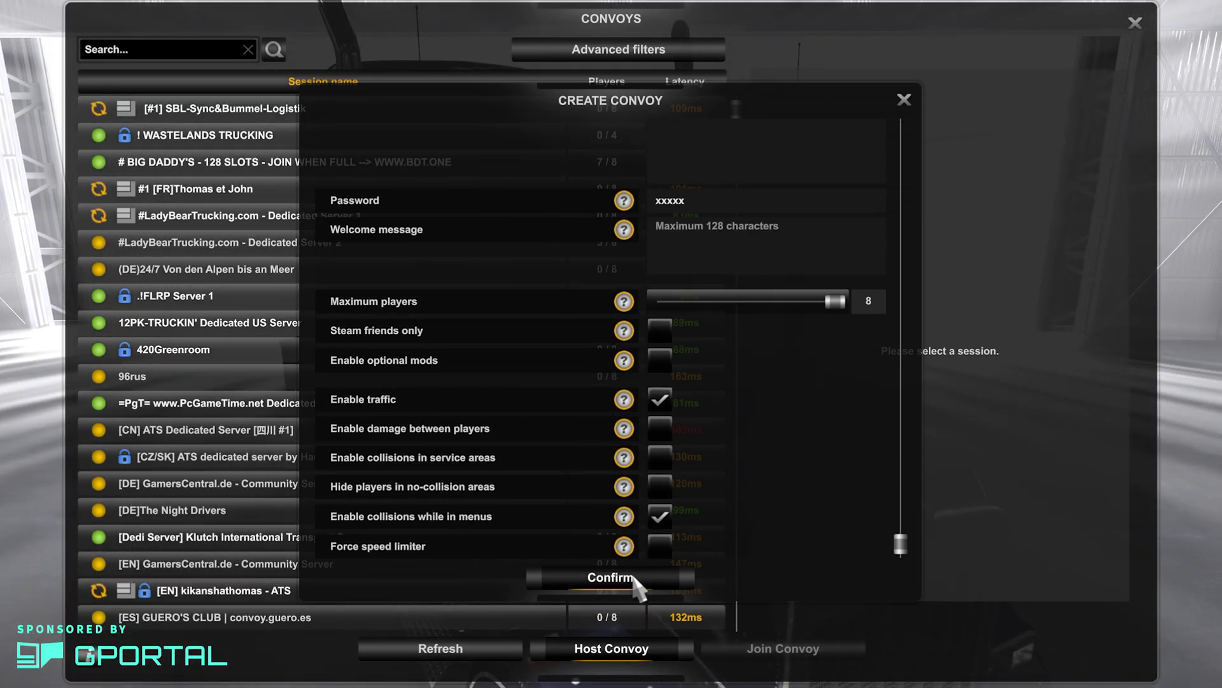
click(635, 580)
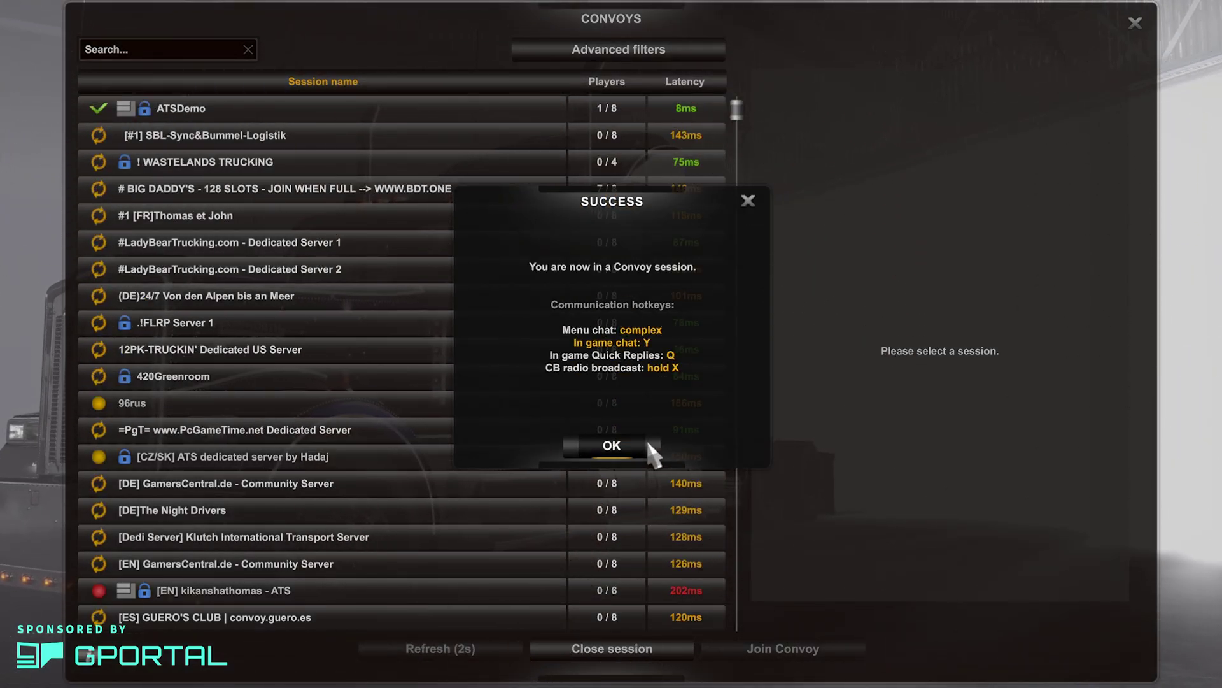
click(611, 445)
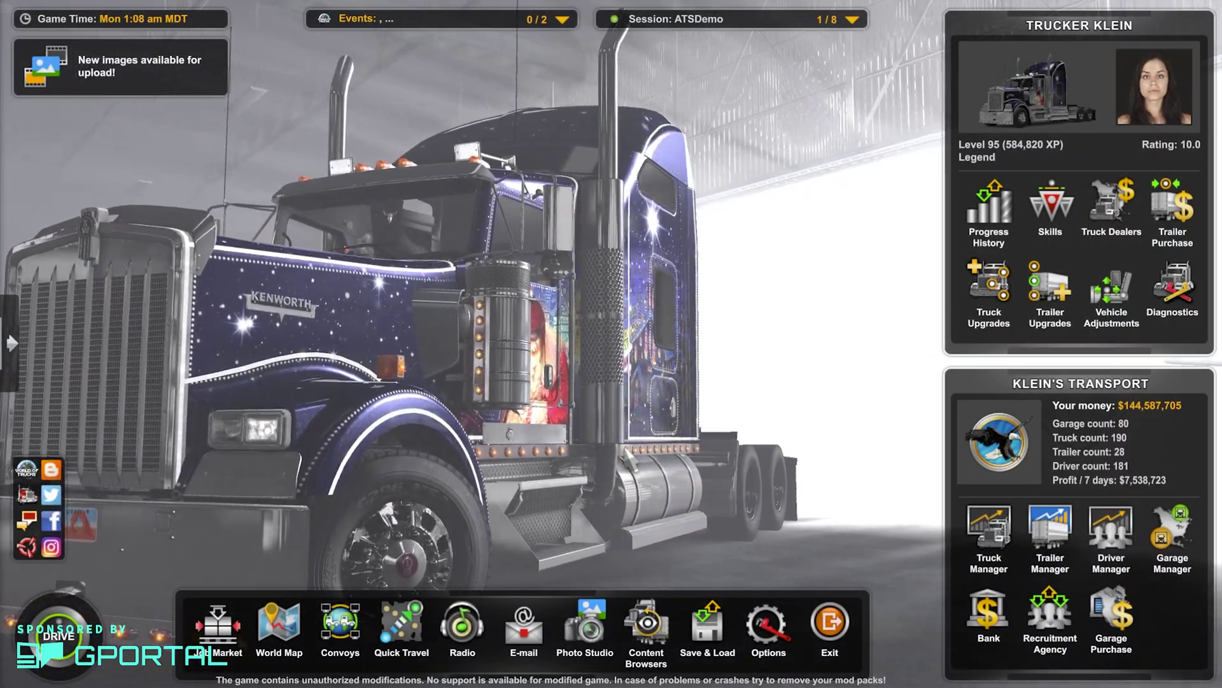
Run export_server_packages in the developer console, then close the console.
key(grave)
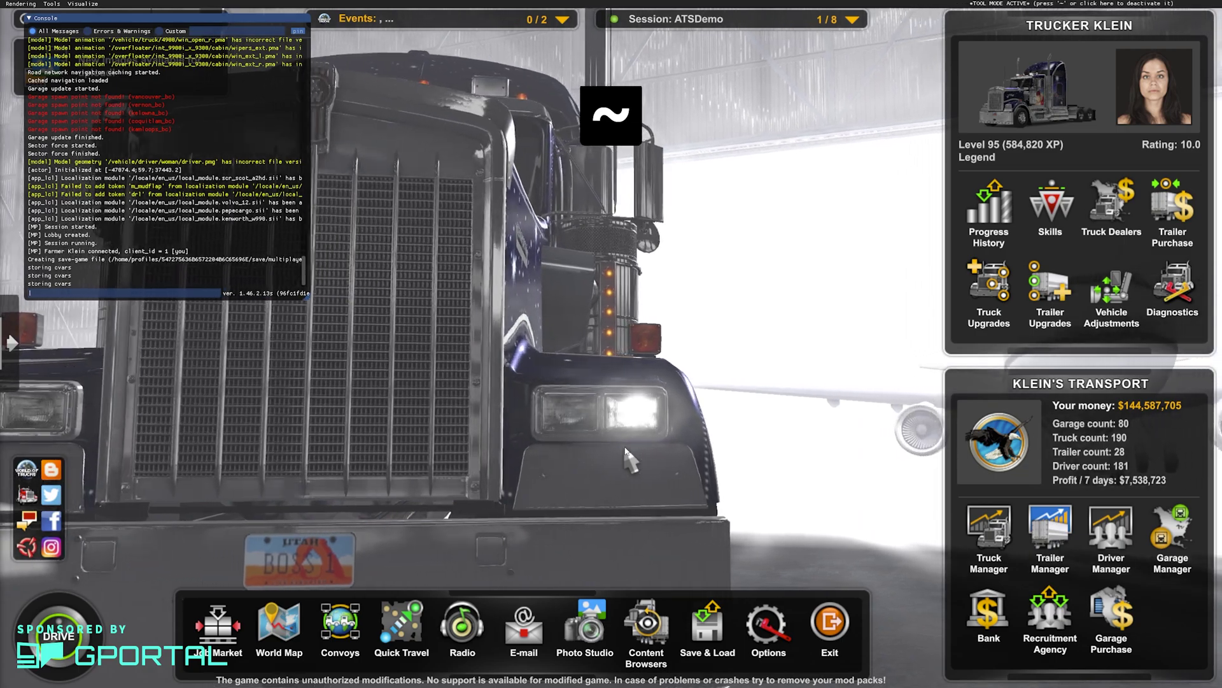
text(e)
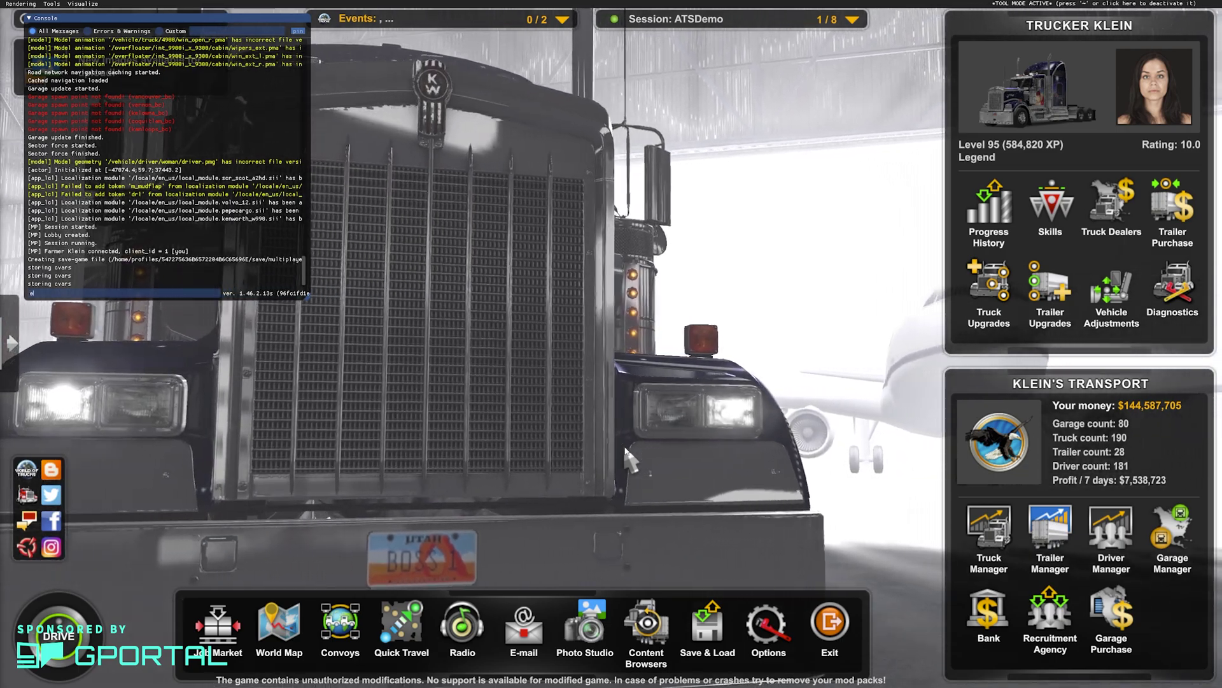
text(xport_s)
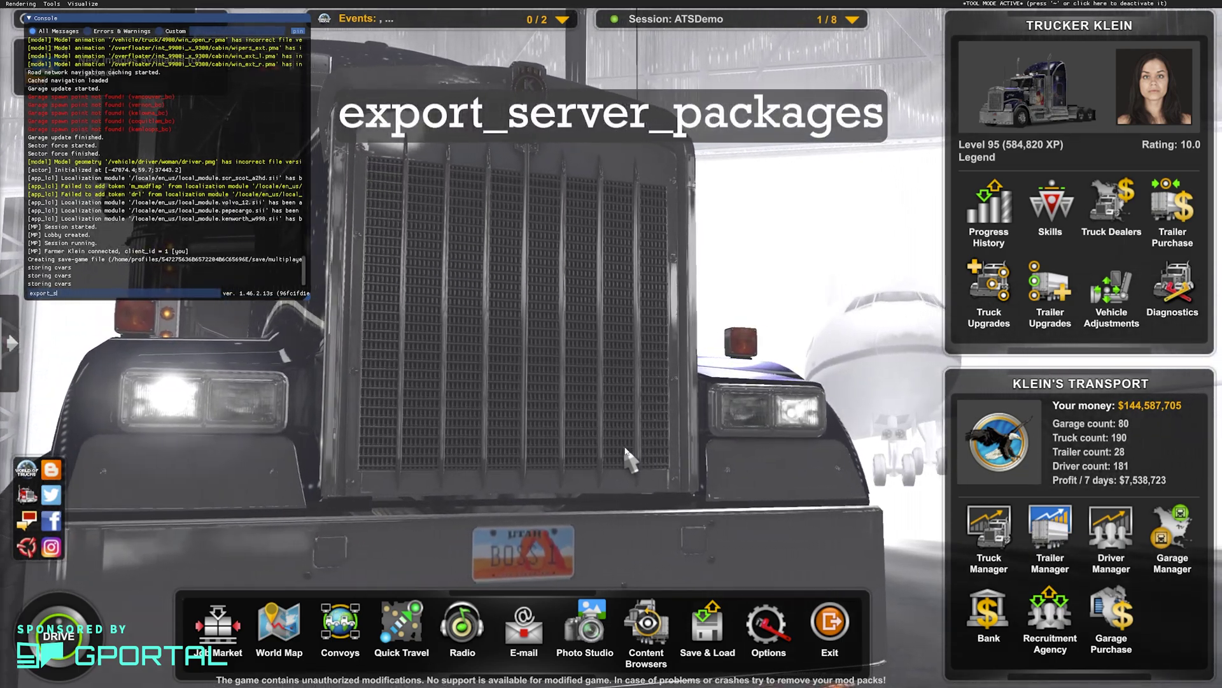
text(erver_p)
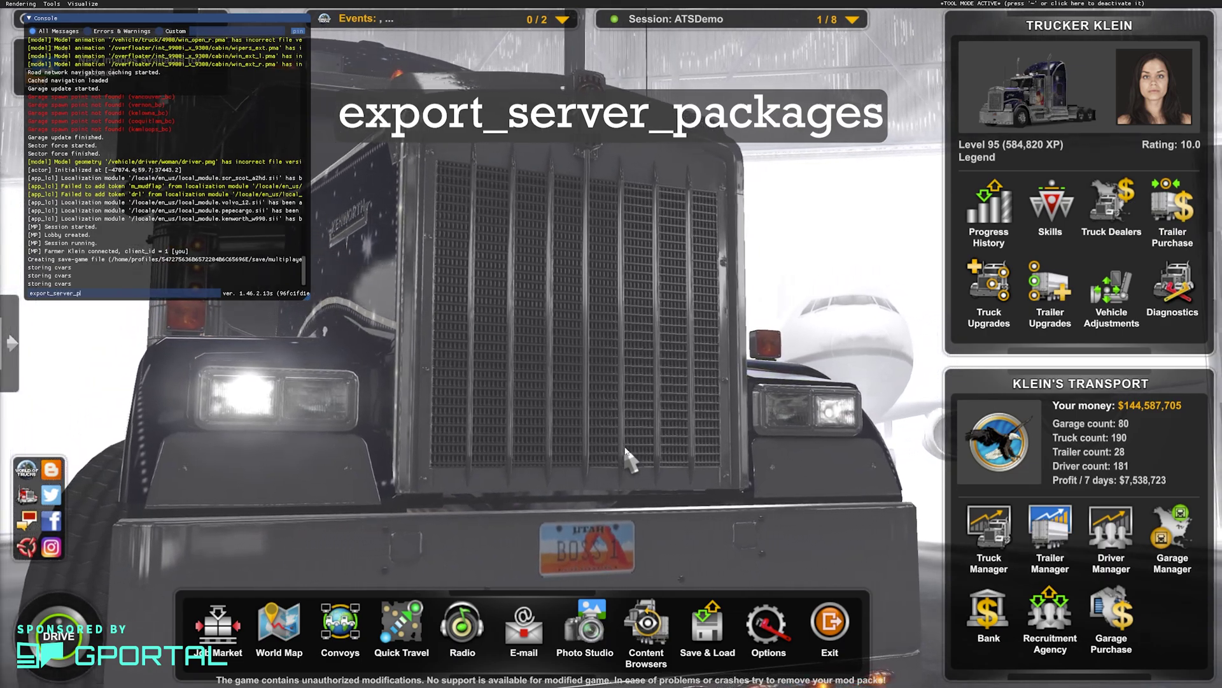
text(ackages)
key(Return)
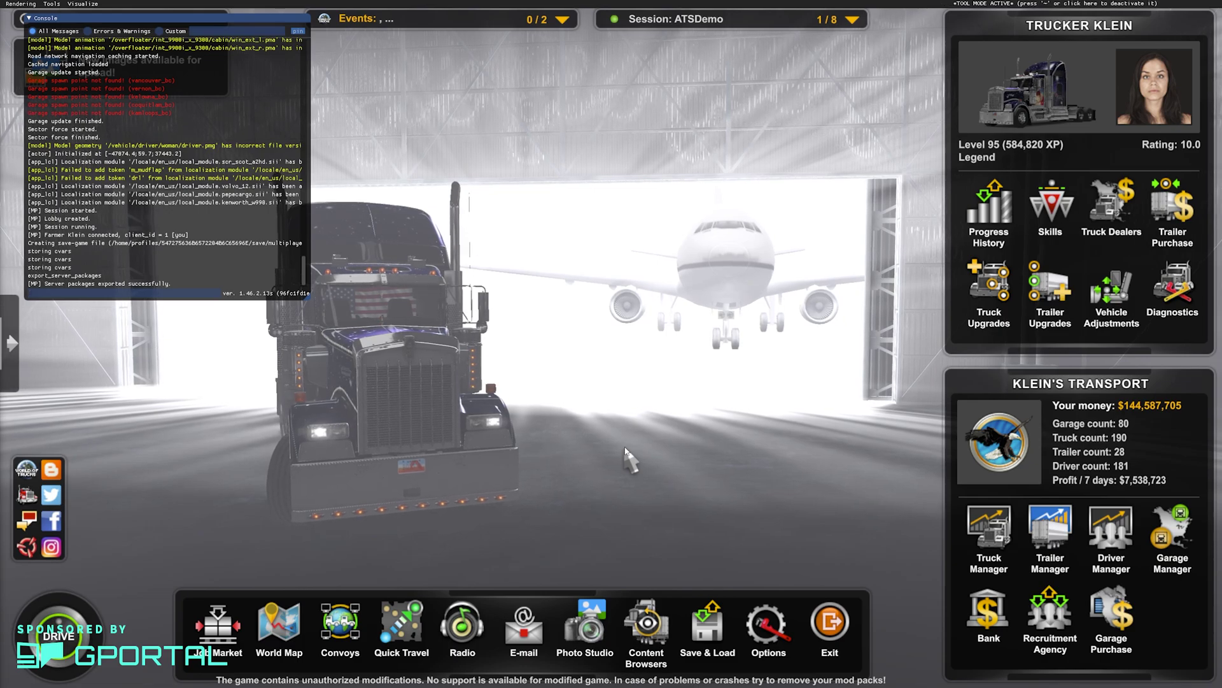
key(grave)
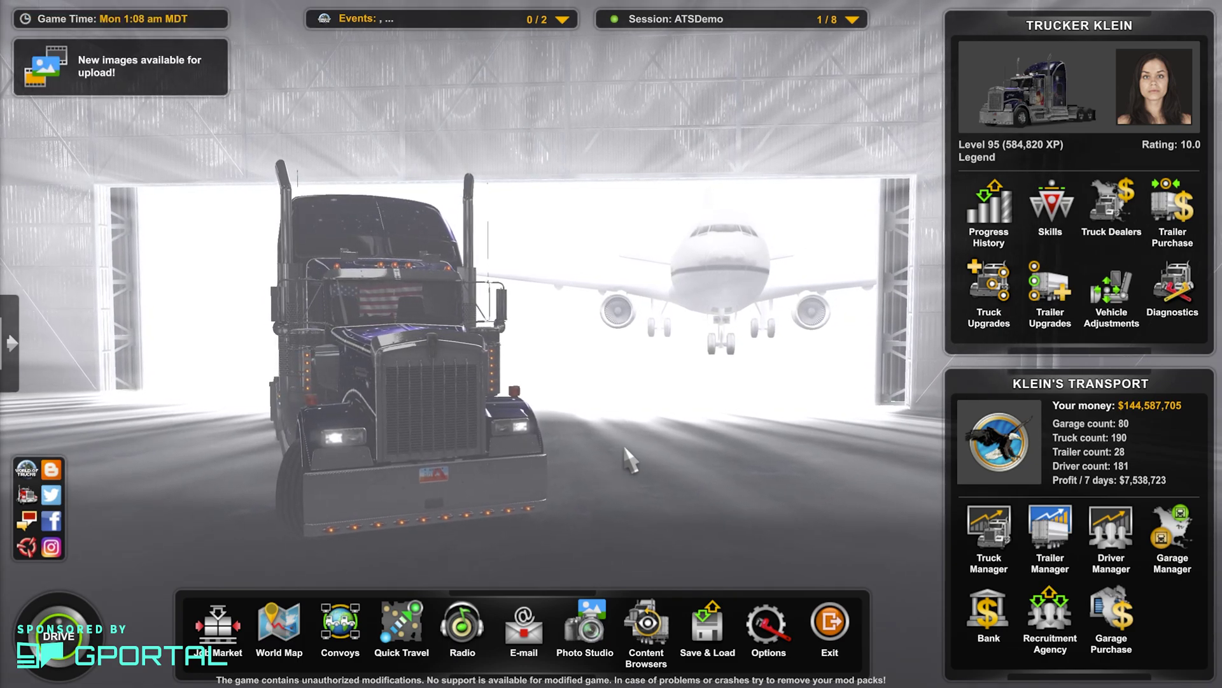
Open the Convoys session browser and start closing the running convoy session.
click(340, 621)
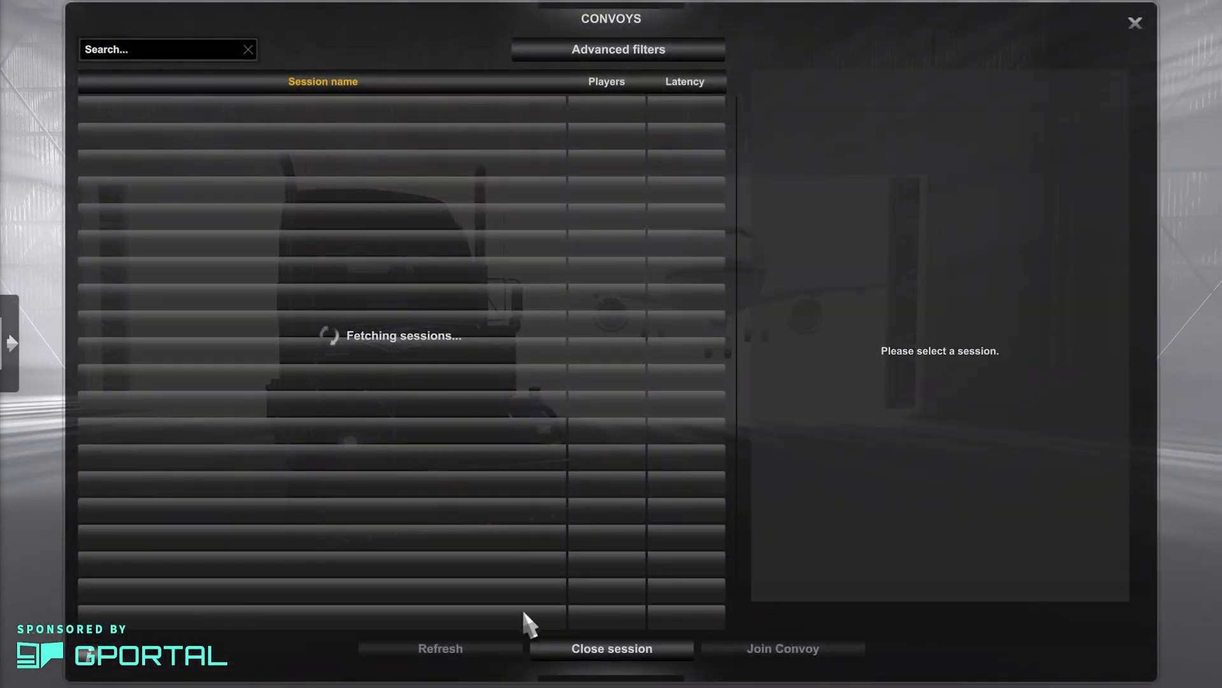
click(576, 650)
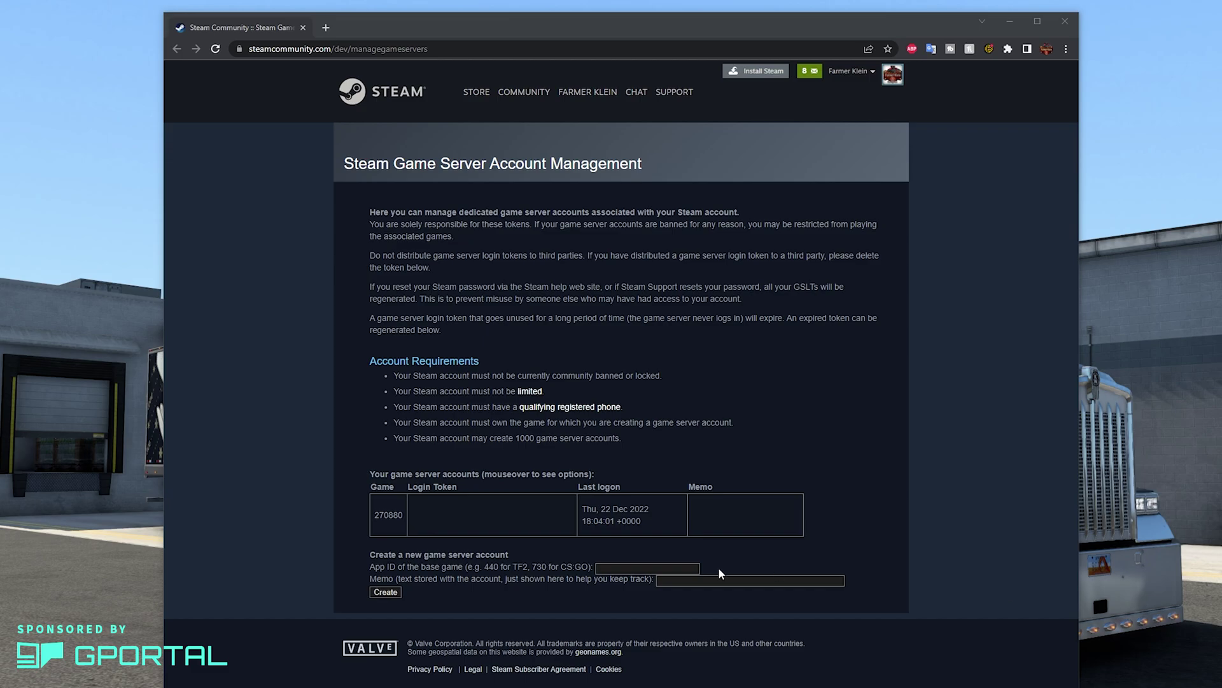
Create a Steam game server account for App ID 270880 with memo 'Demo ATS Server'.
click(676, 568)
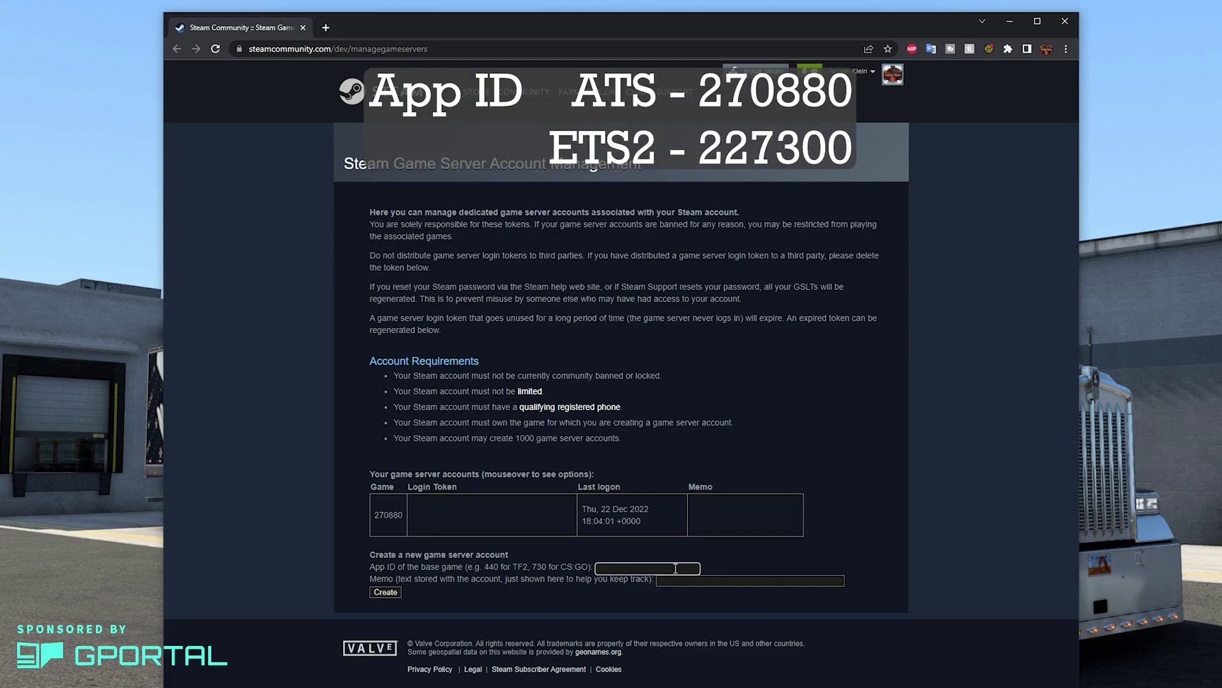
text(270880)
key(BackSpace)
key(BackSpace)
key(BackSpace)
key(BackSpace)
key(BackSpace)
key(BackSpace)
text(227300)
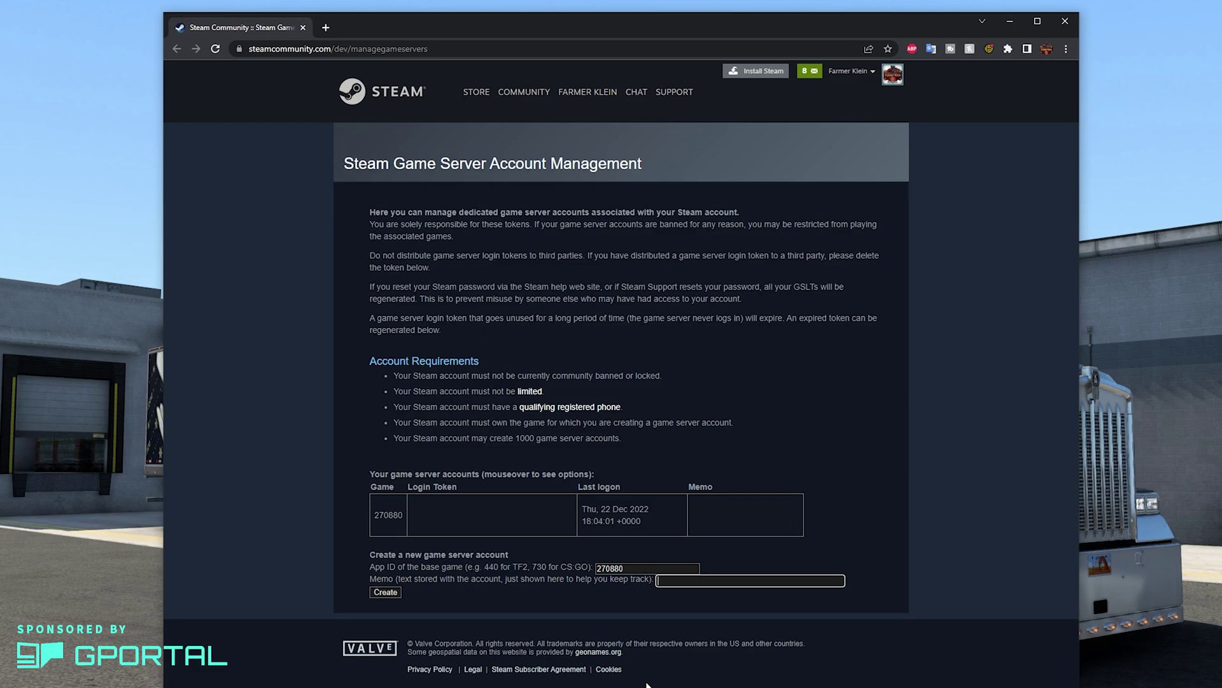
text(Demo ATS Server)
click(389, 592)
mouse_move(436, 577)
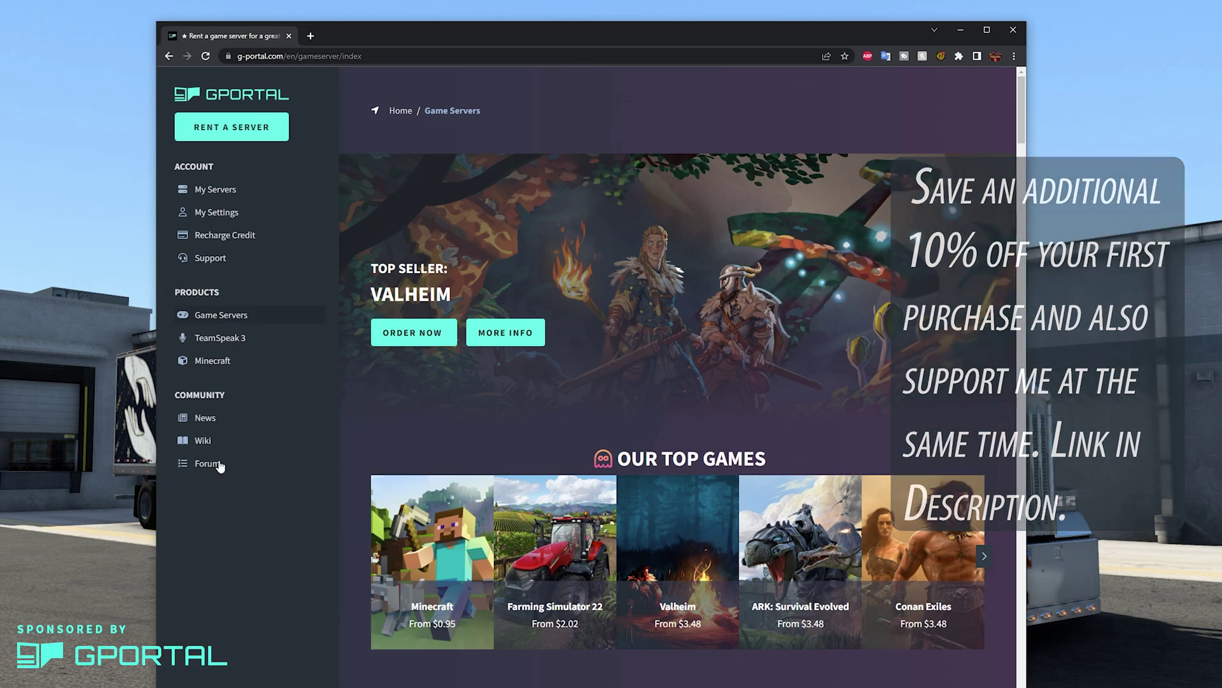
Open G-Portal's American Truck Simulator hosting page, check server locations, and order a custom configuration.
scroll(524, 567, down, 9)
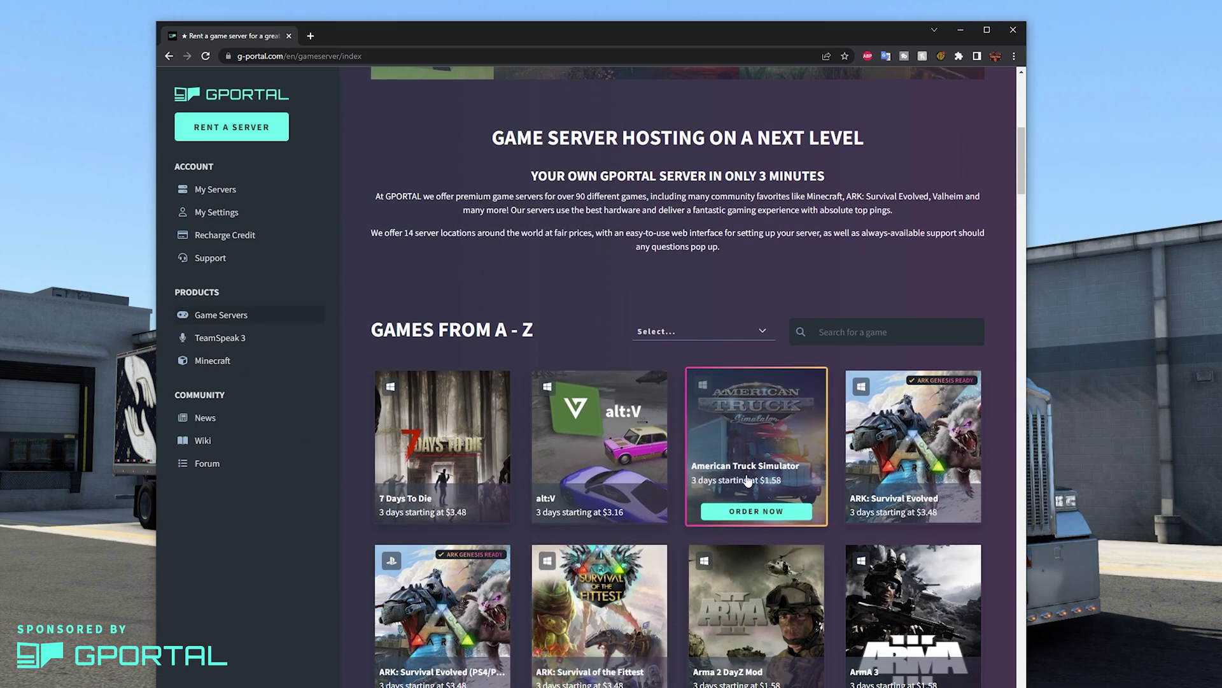
click(748, 481)
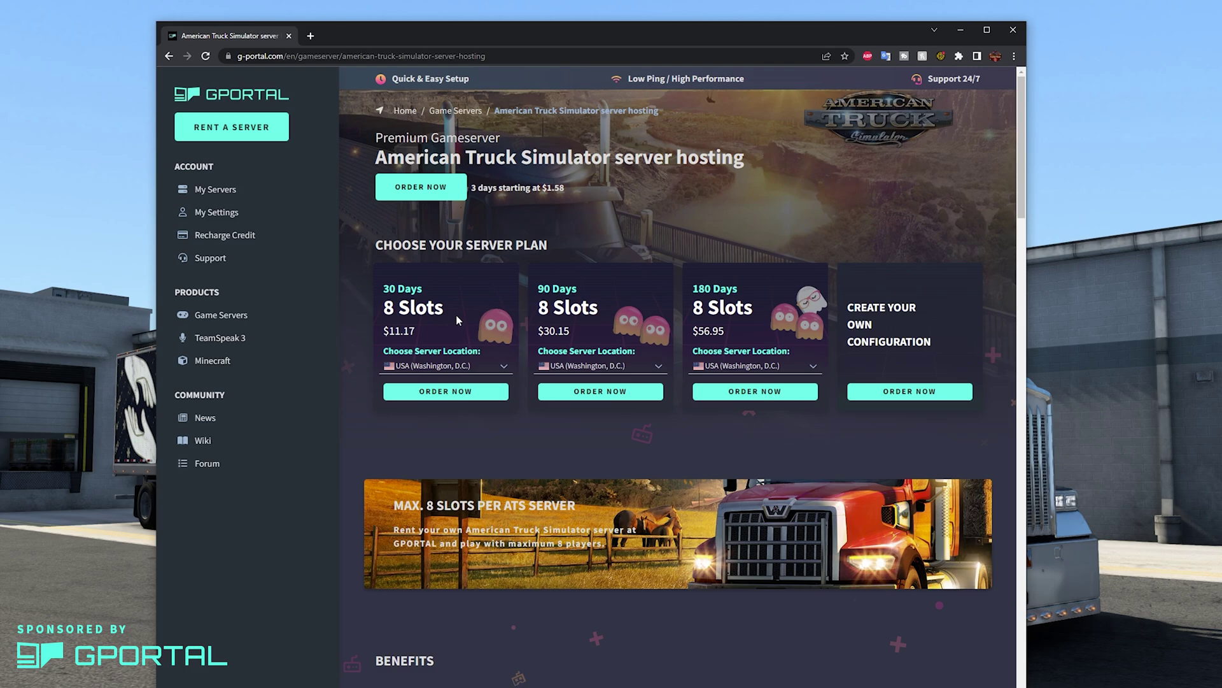
click(504, 367)
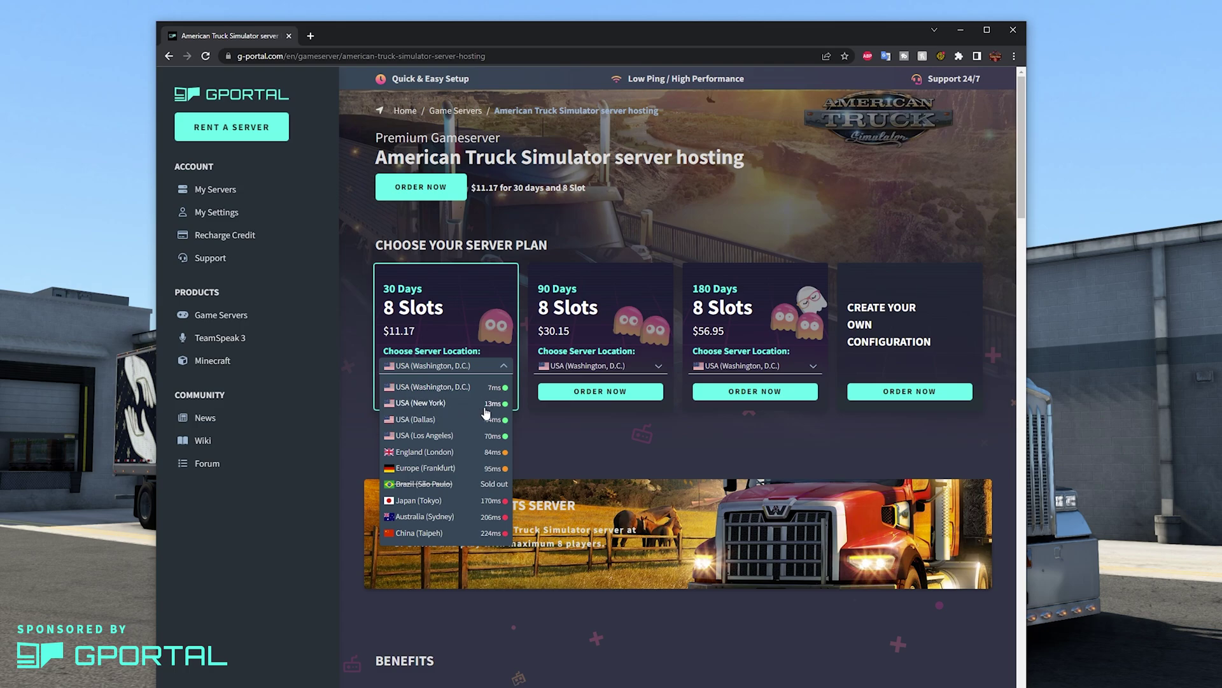
click(585, 439)
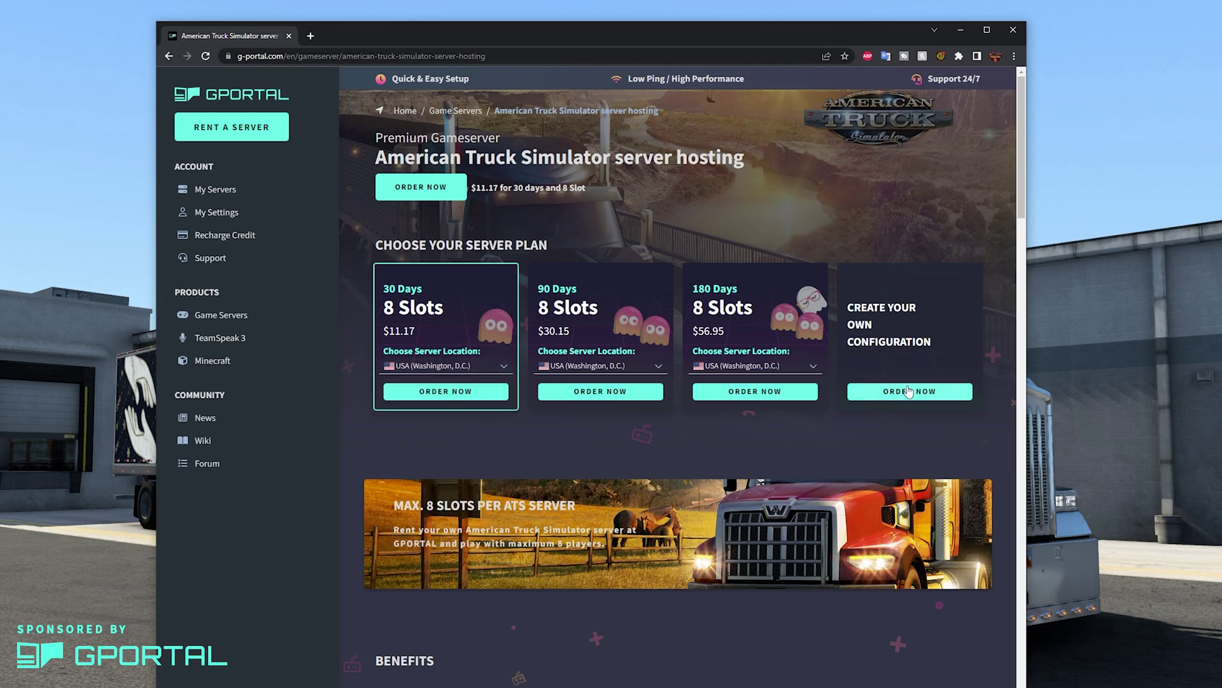
click(894, 392)
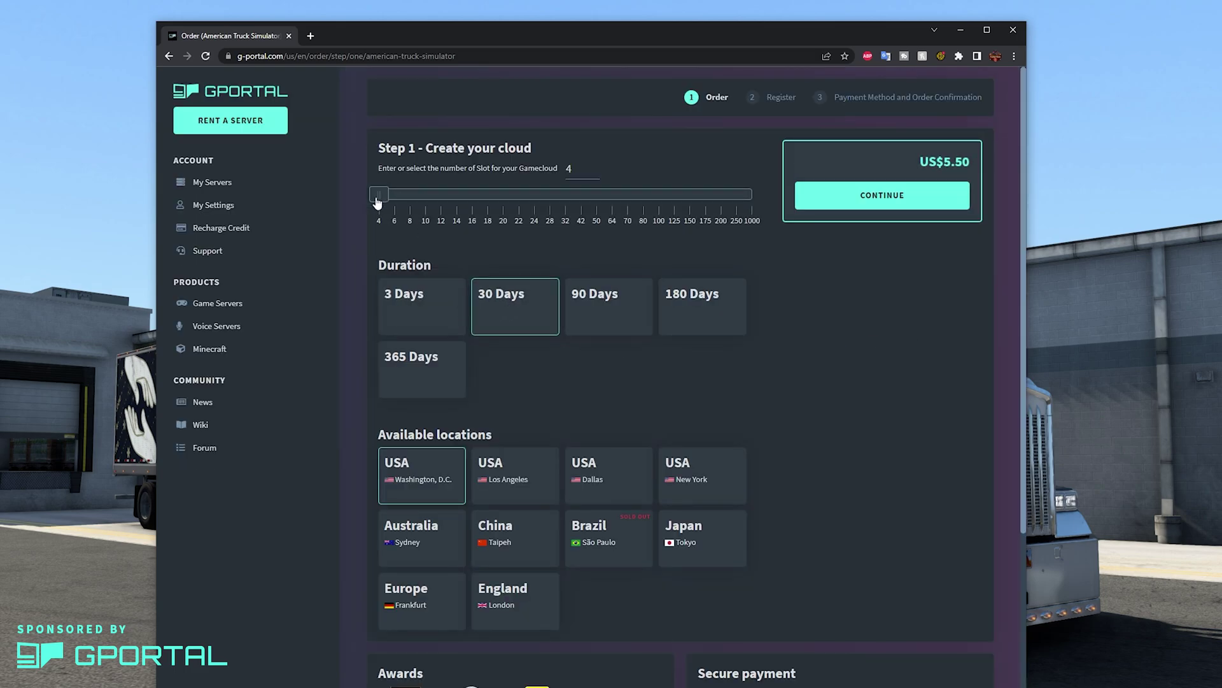
Compare durations, then order 4 slots for 3 Days in Washington, D.C. at US$1.65.
drag(377, 202, 754, 195)
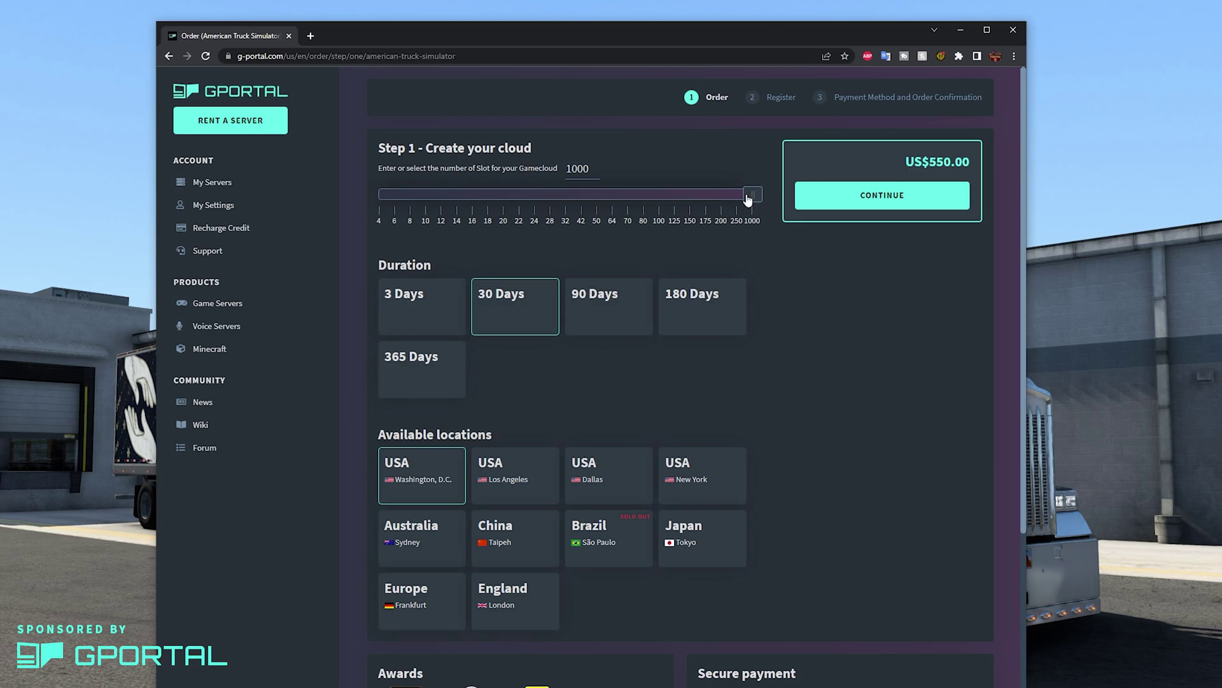
drag(752, 197, 379, 202)
click(379, 202)
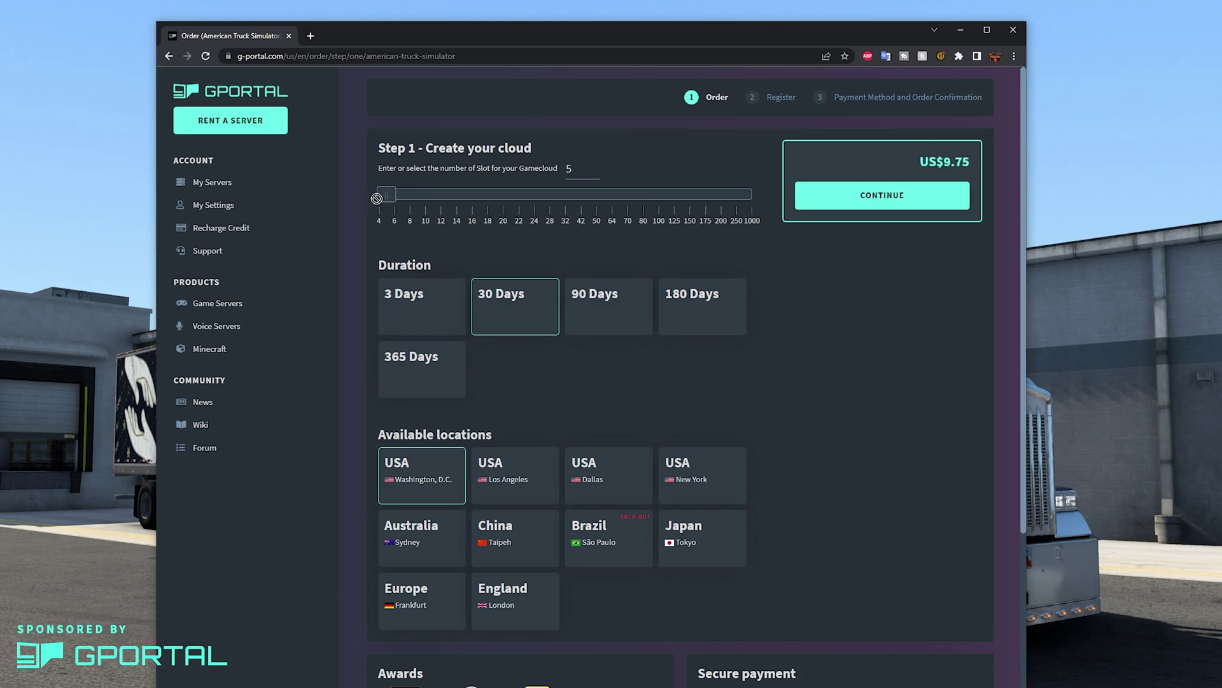
click(414, 317)
click(511, 320)
click(592, 319)
click(678, 315)
click(444, 388)
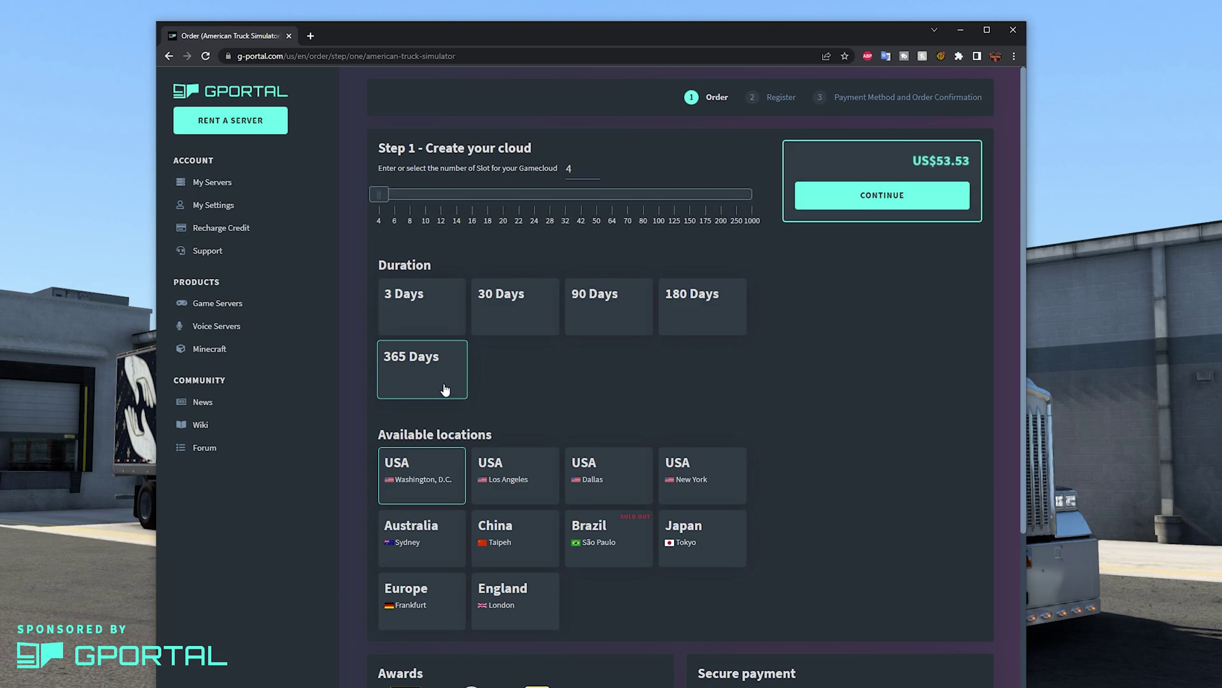
click(433, 322)
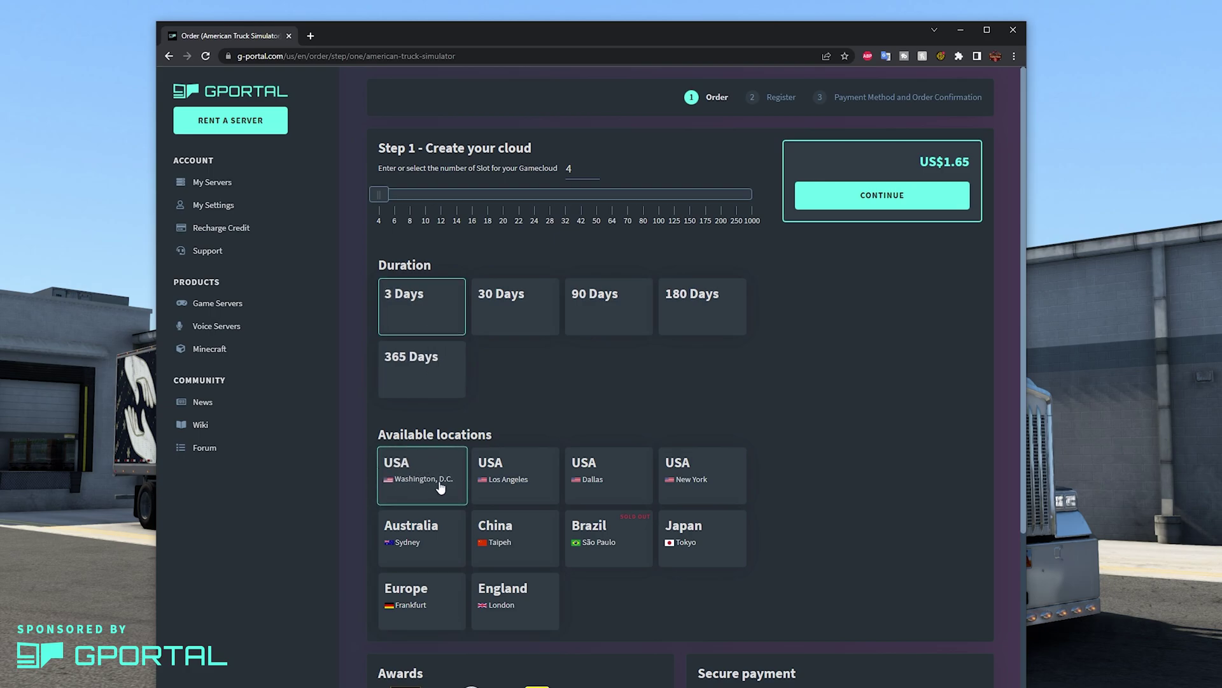
click(900, 203)
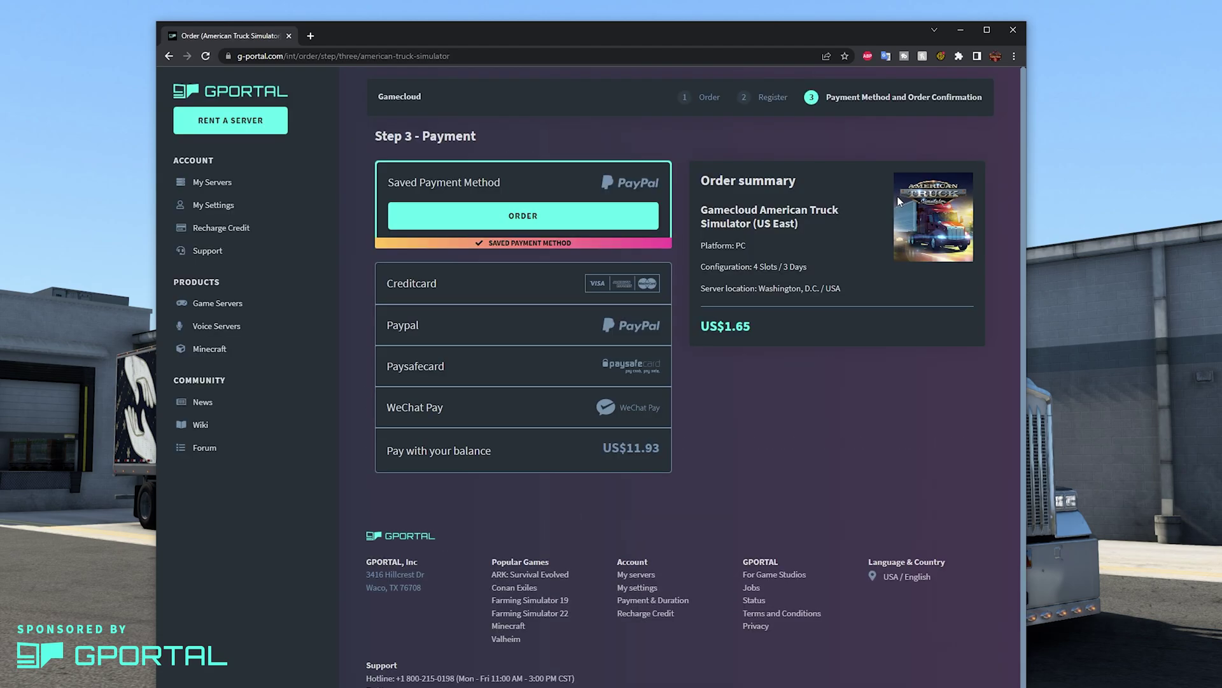
Pay with the account balance, order and activate the server, then open its configuration.
click(523, 453)
click(522, 450)
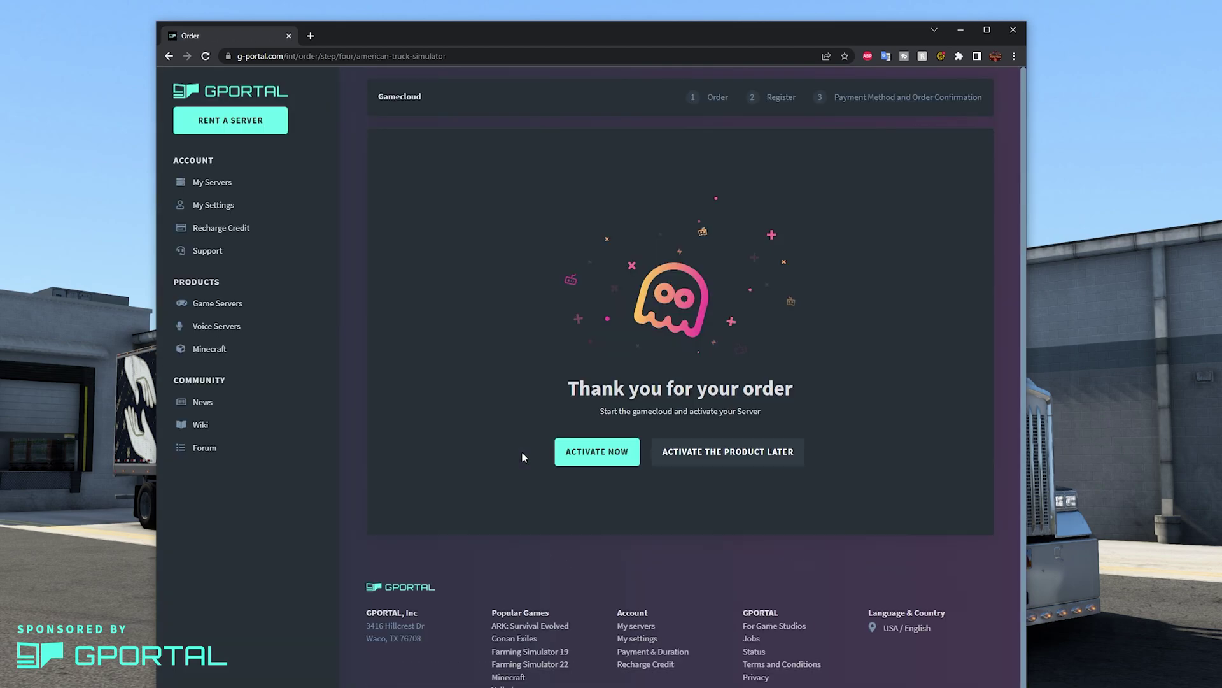
click(571, 453)
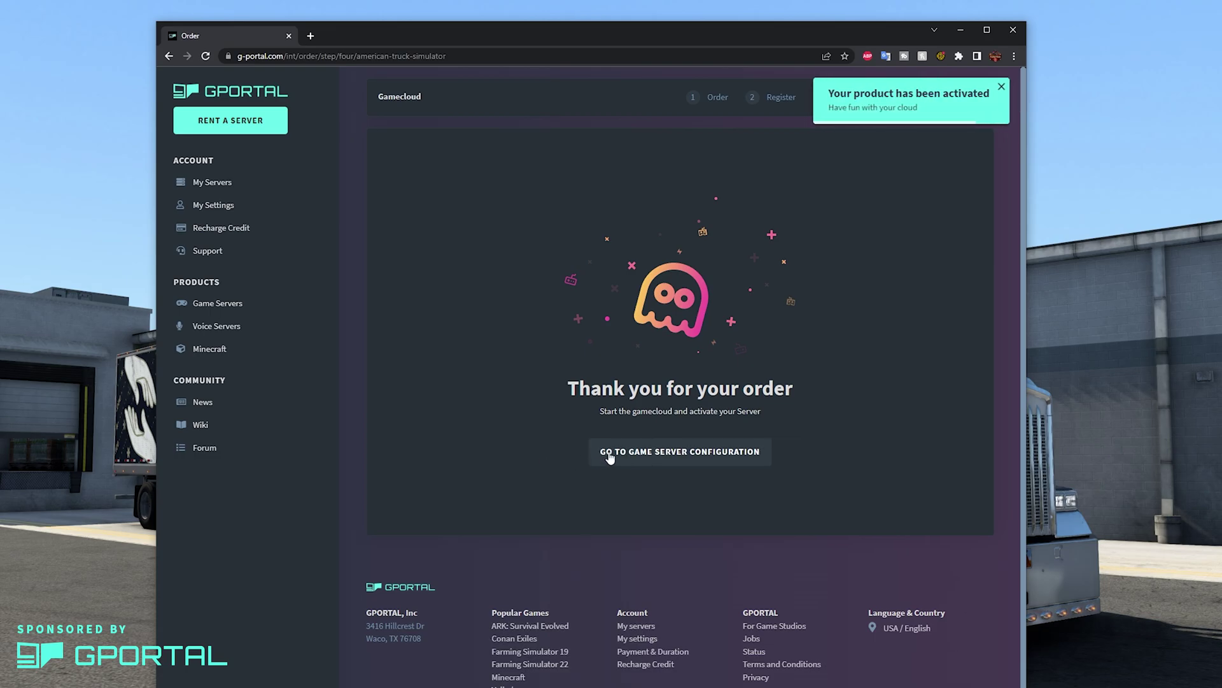
click(610, 455)
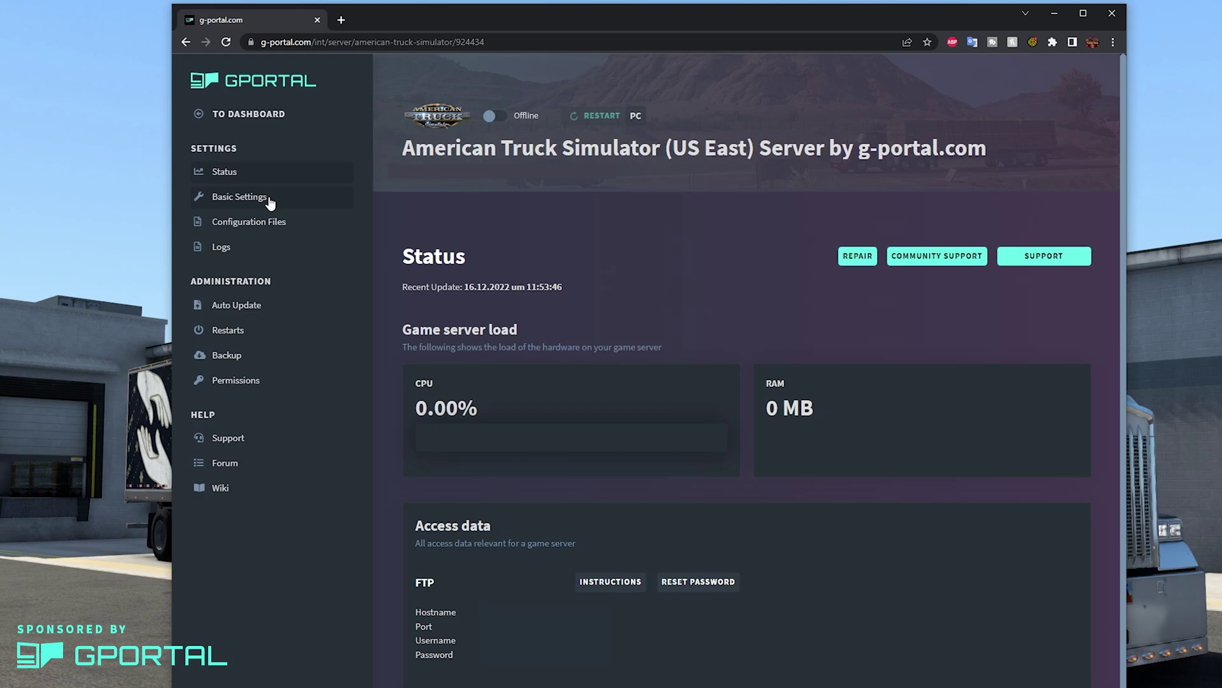
In Basic Settings, rename the server to 'ATS Demo Server for Gportal'.
click(270, 203)
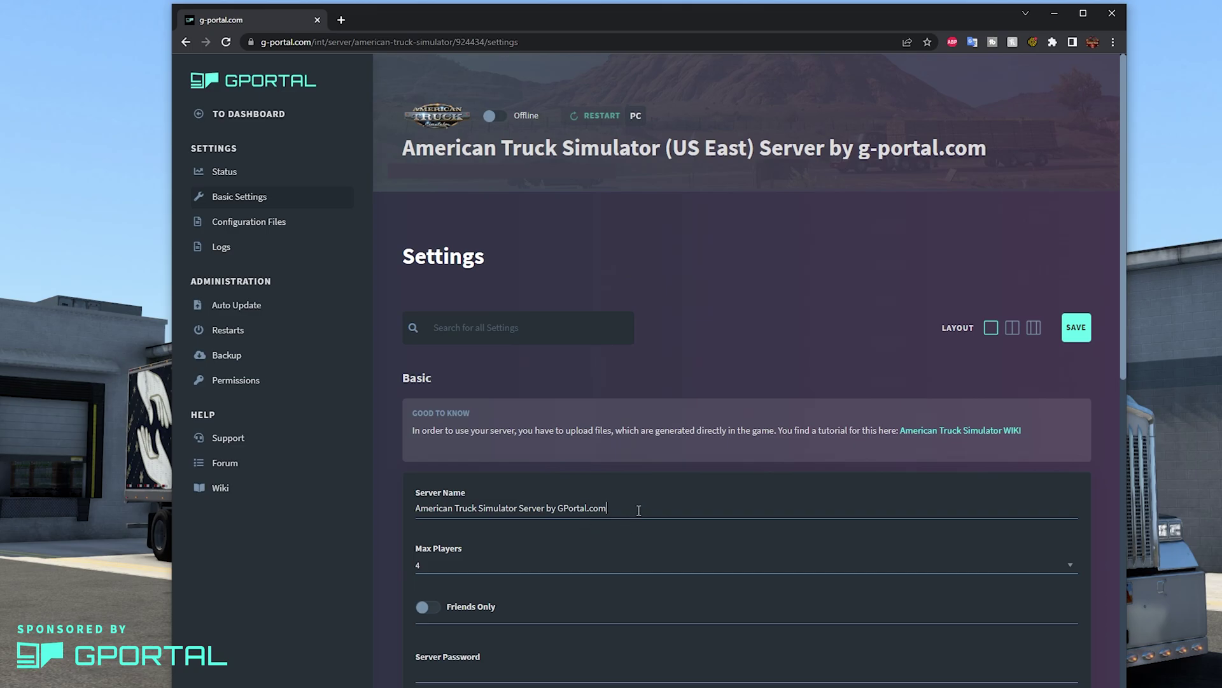
triple_click(639, 510)
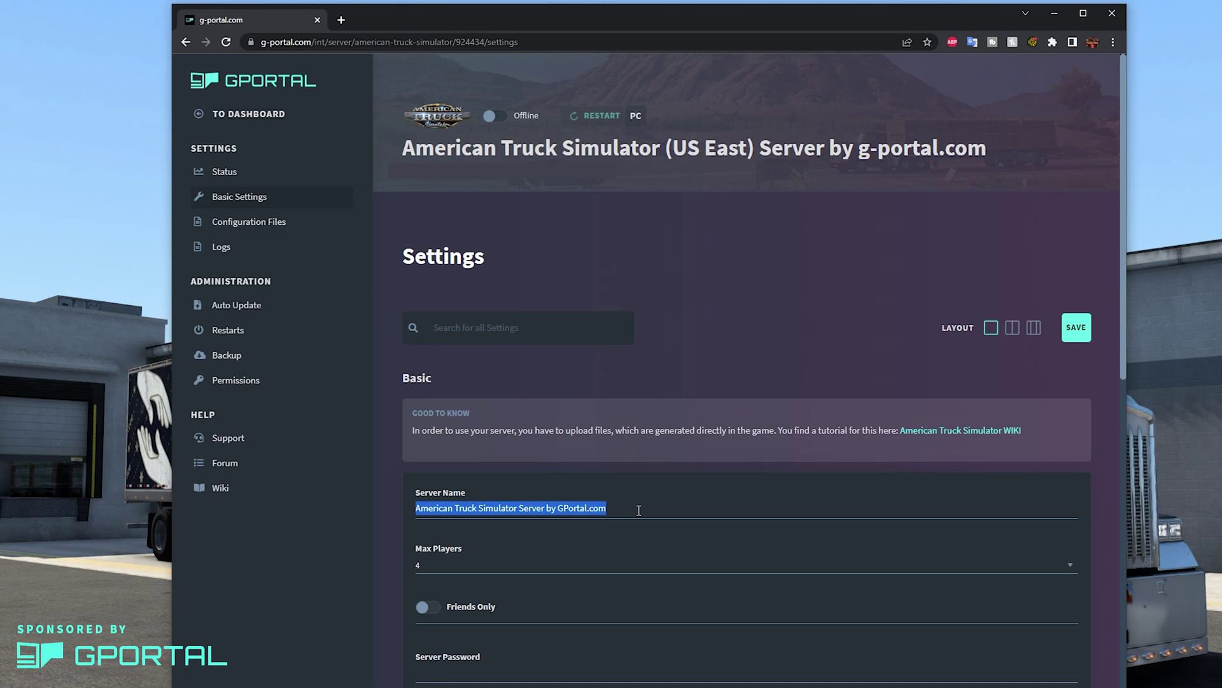
text(ATS Dem)
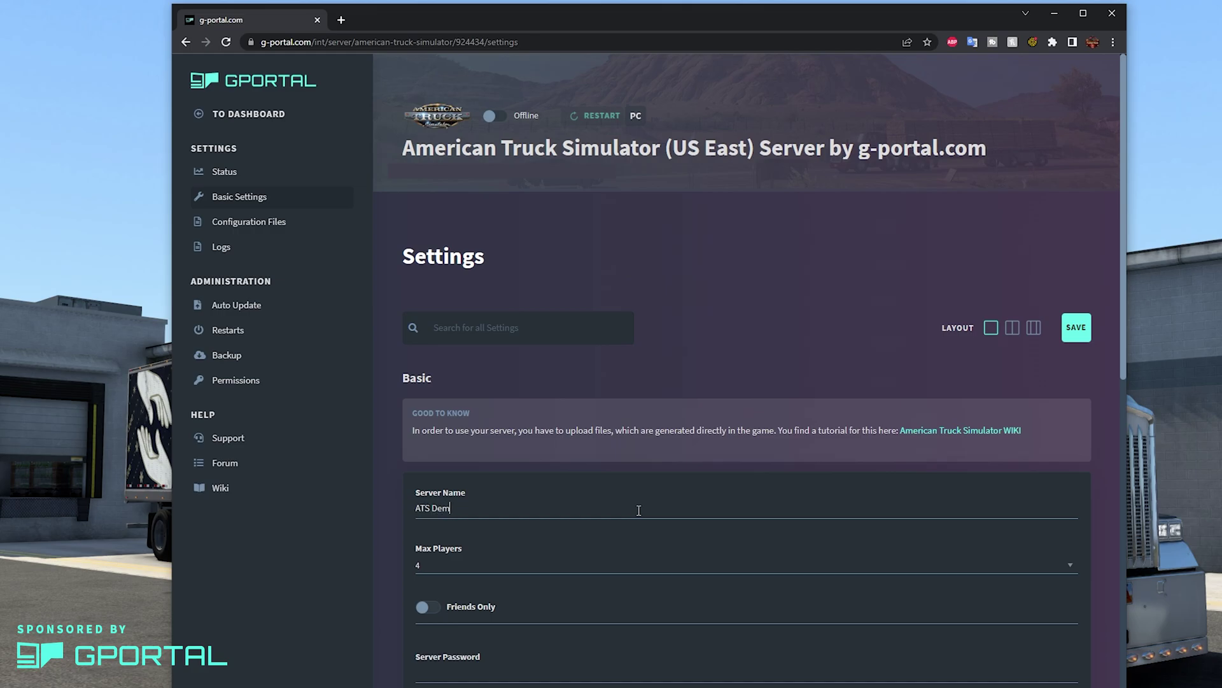
text(o Server for Gportal)
scroll(554, 573, down, 2)
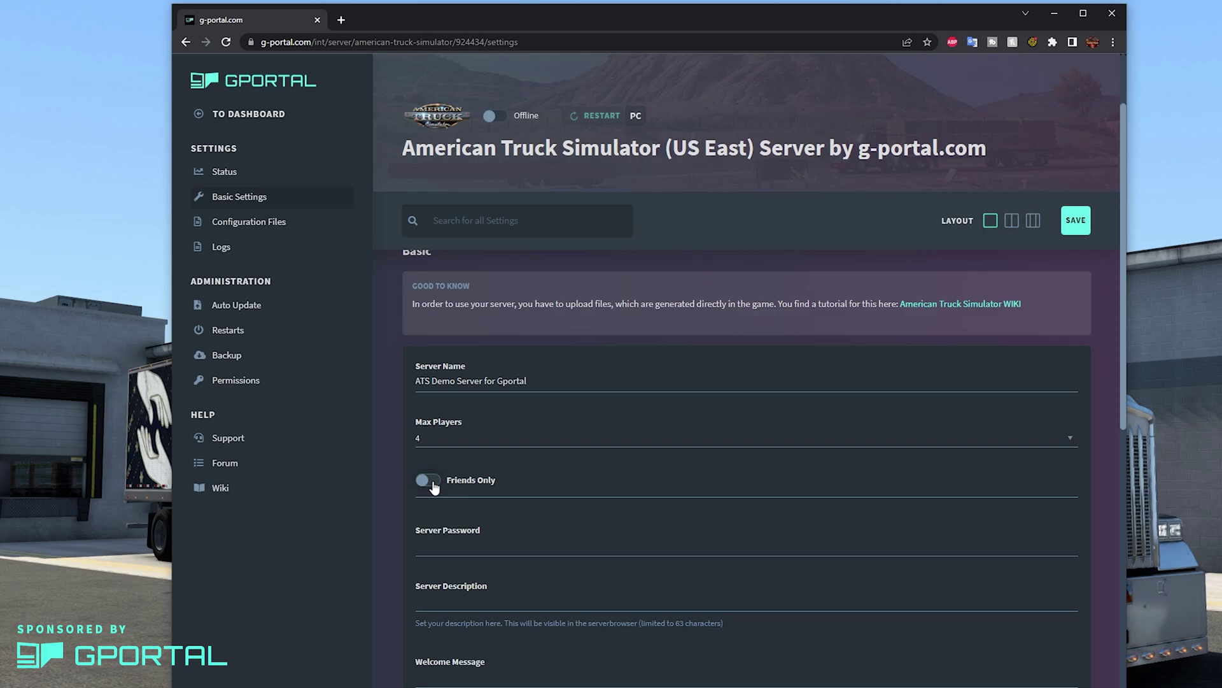
Set a server password and the server description 'ATS DEMO SERVER'.
click(433, 547)
text(demo)
click(446, 603)
scroll(475, 612, down, 3)
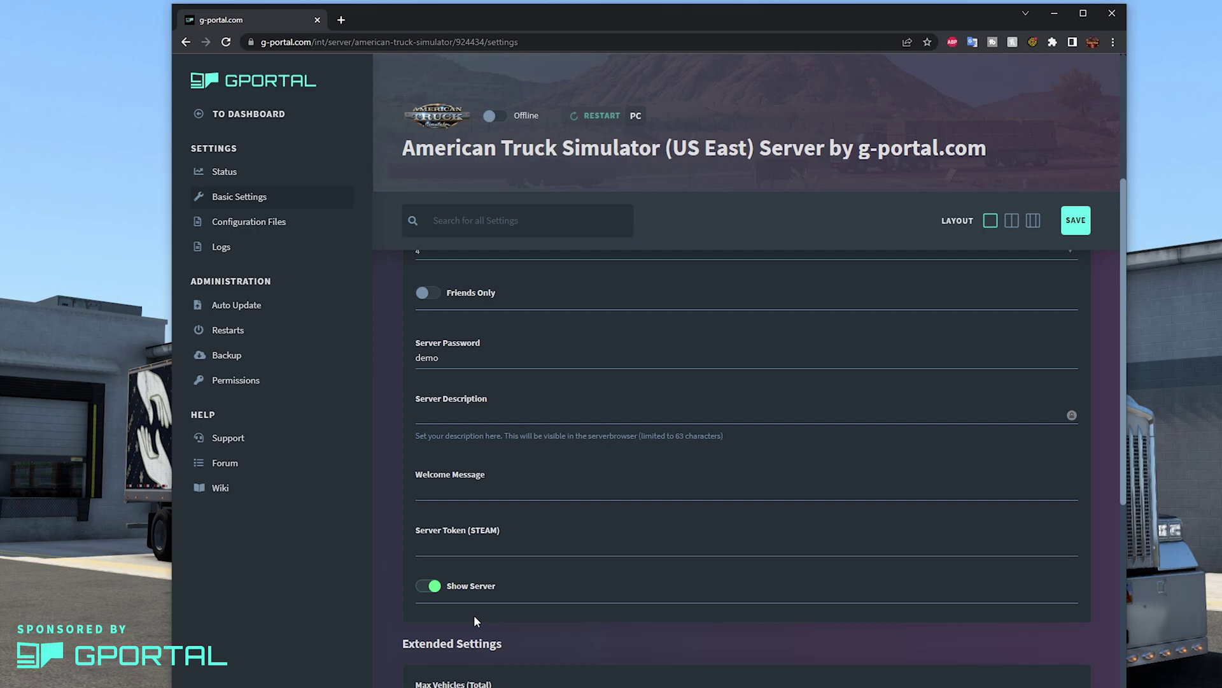
text(ATS DEMO SERVER)
Paste the Steam server login token into the Server Token field.
click(489, 498)
click(464, 549)
key(ctrl+v)
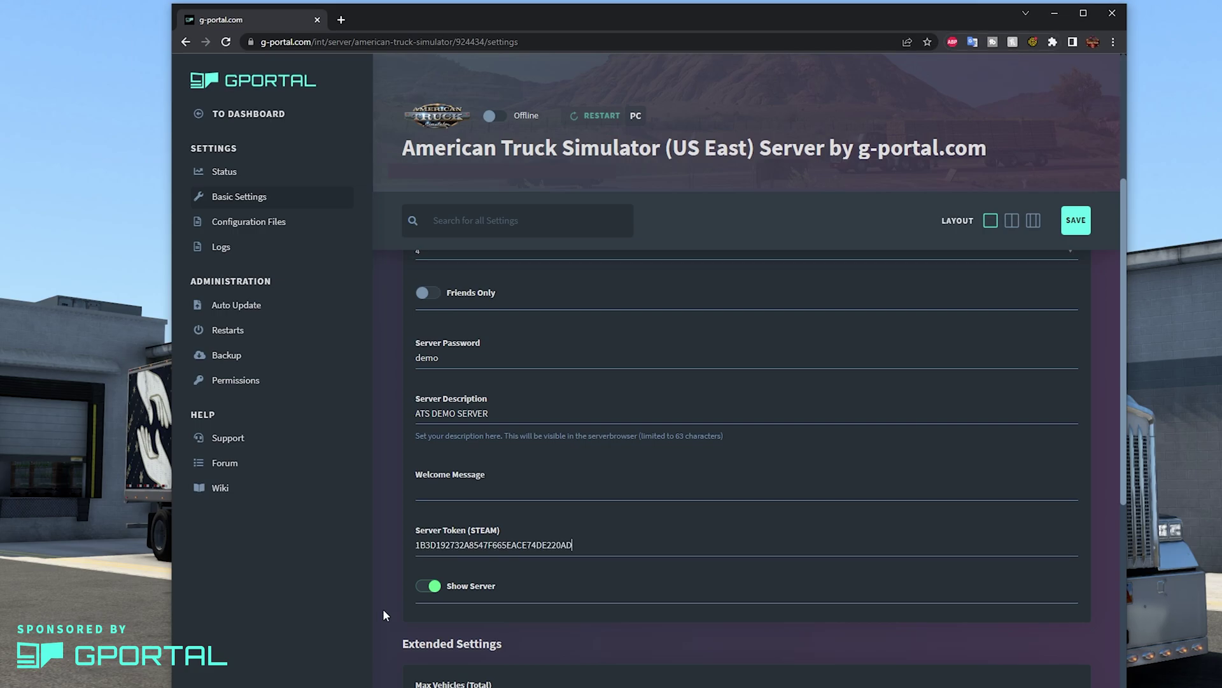
Review the Max Vehicles (Total) and Max AI Vehicles (Player, Player Spawn) values.
scroll(391, 596, down, 3)
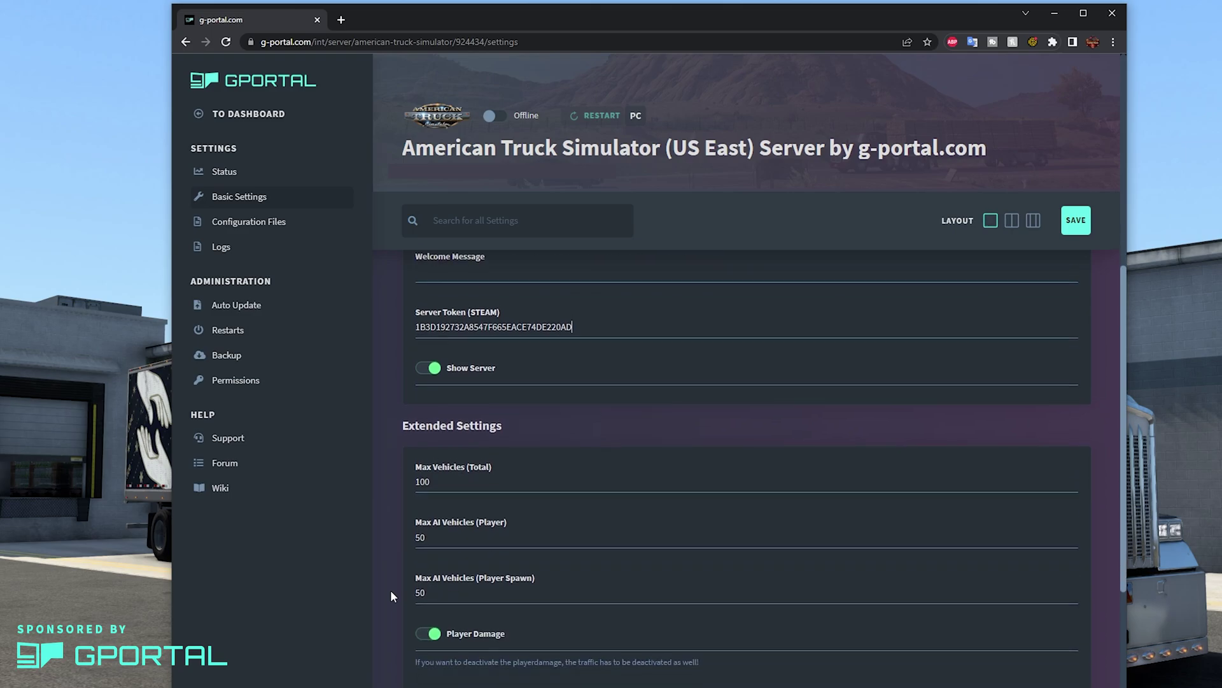
scroll(391, 590, down, 2)
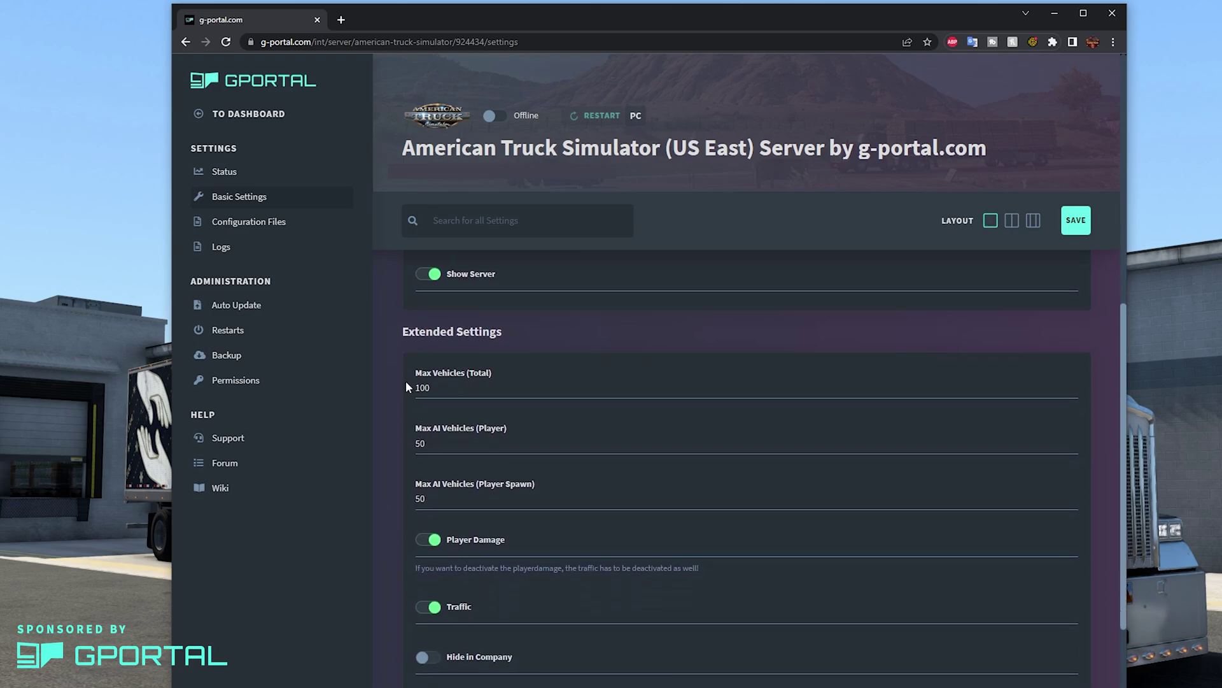
click(417, 387)
click(418, 446)
scroll(425, 449, down, 1)
click(425, 448)
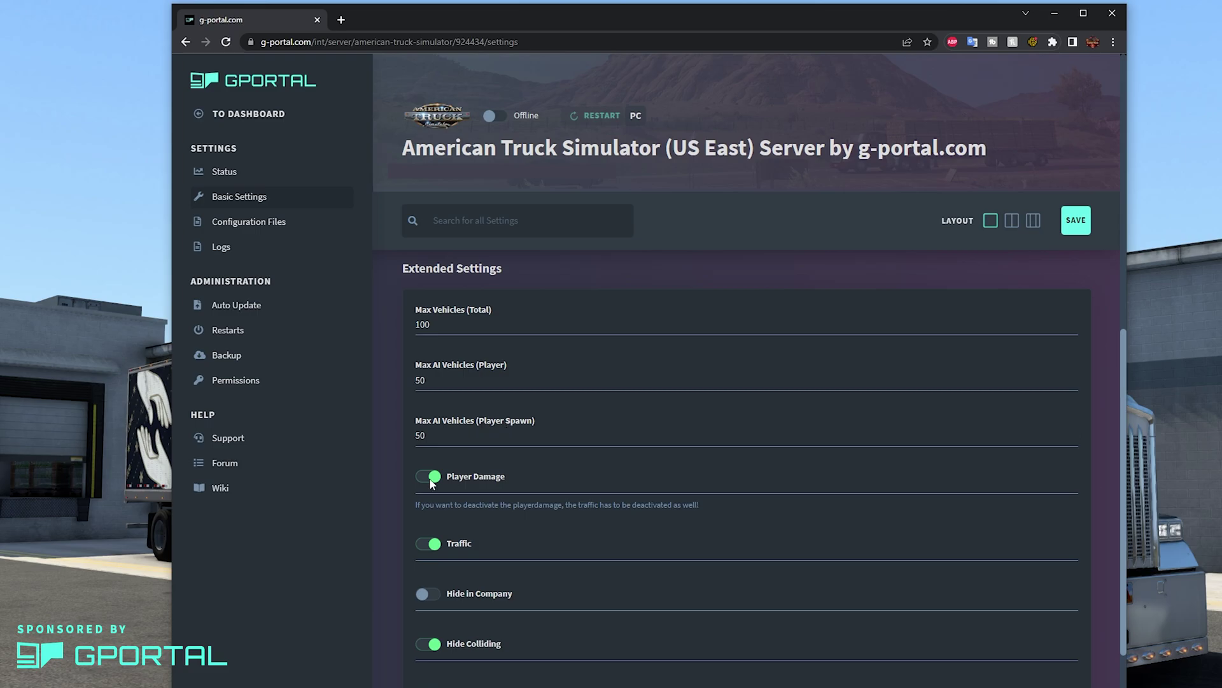
Leave Service No Collision off and Name Tags on after toggling each one.
scroll(407, 475, down, 2)
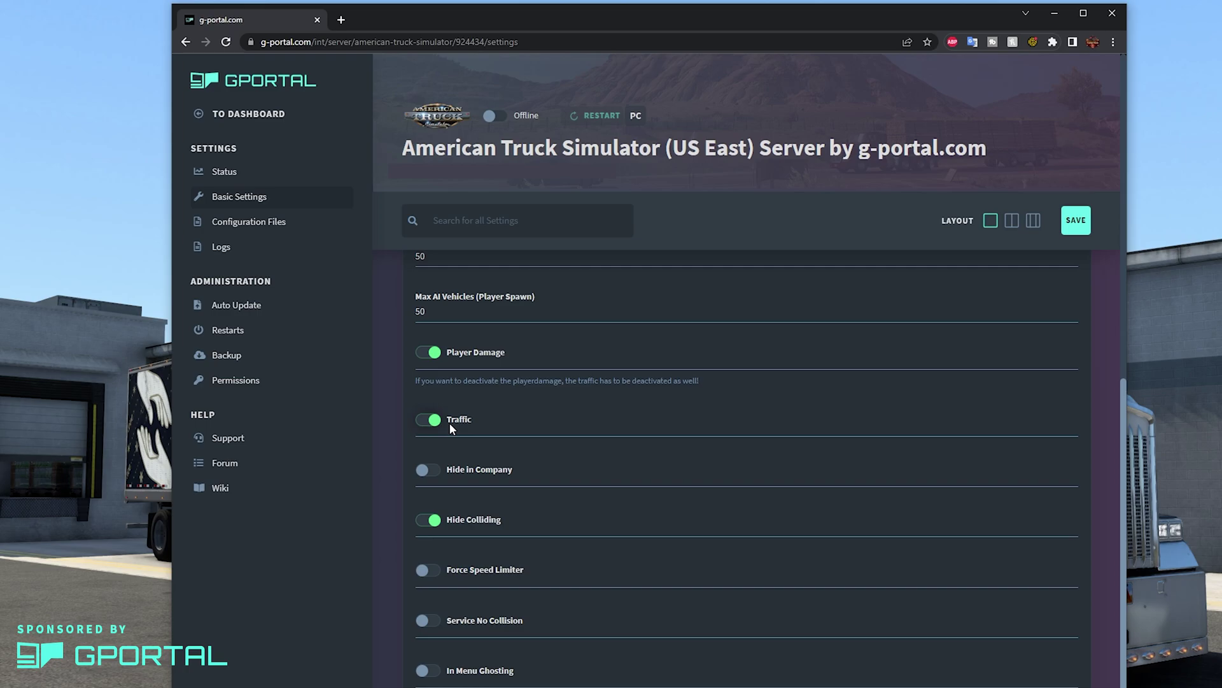
scroll(450, 423, down, 1)
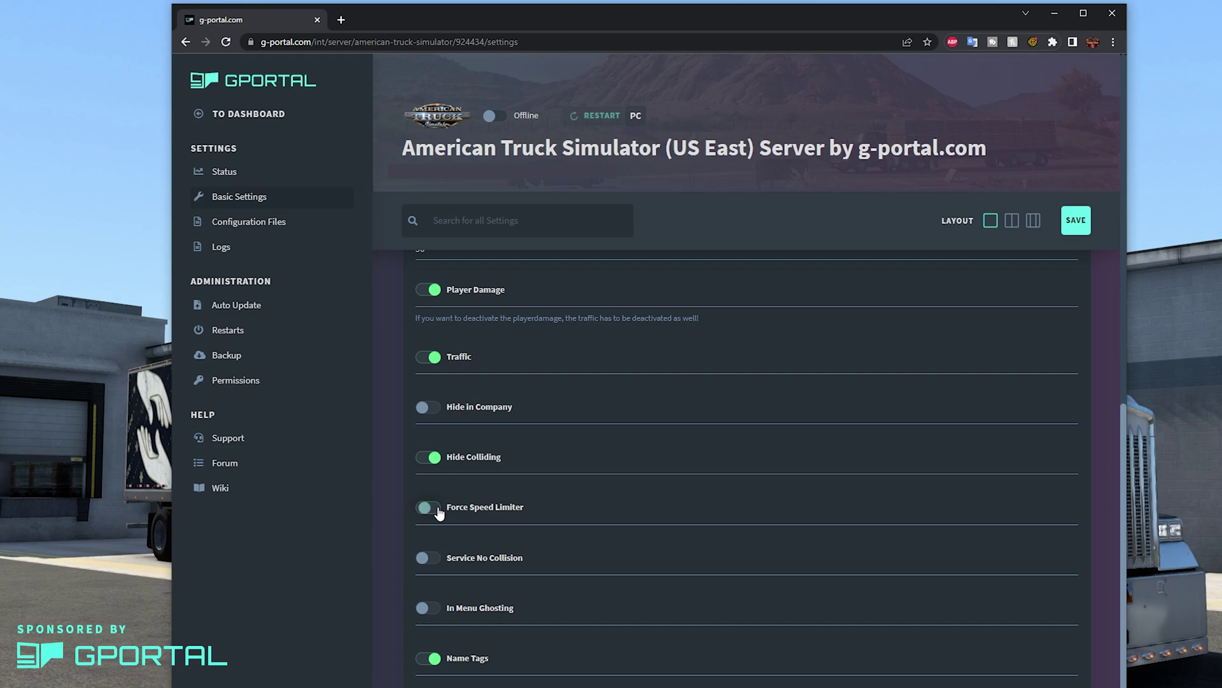
click(423, 559)
click(433, 560)
click(426, 665)
click(422, 664)
scroll(462, 579, down, 4)
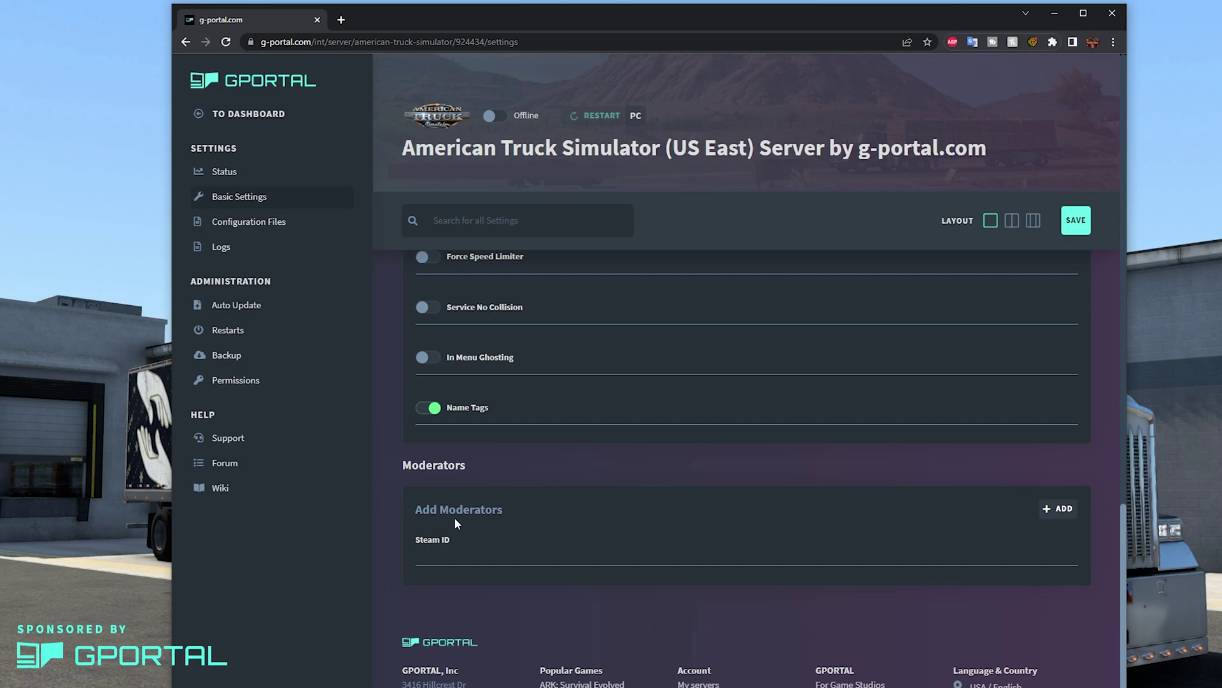
Add a moderator entry and delete the extra empty moderator row.
click(1058, 507)
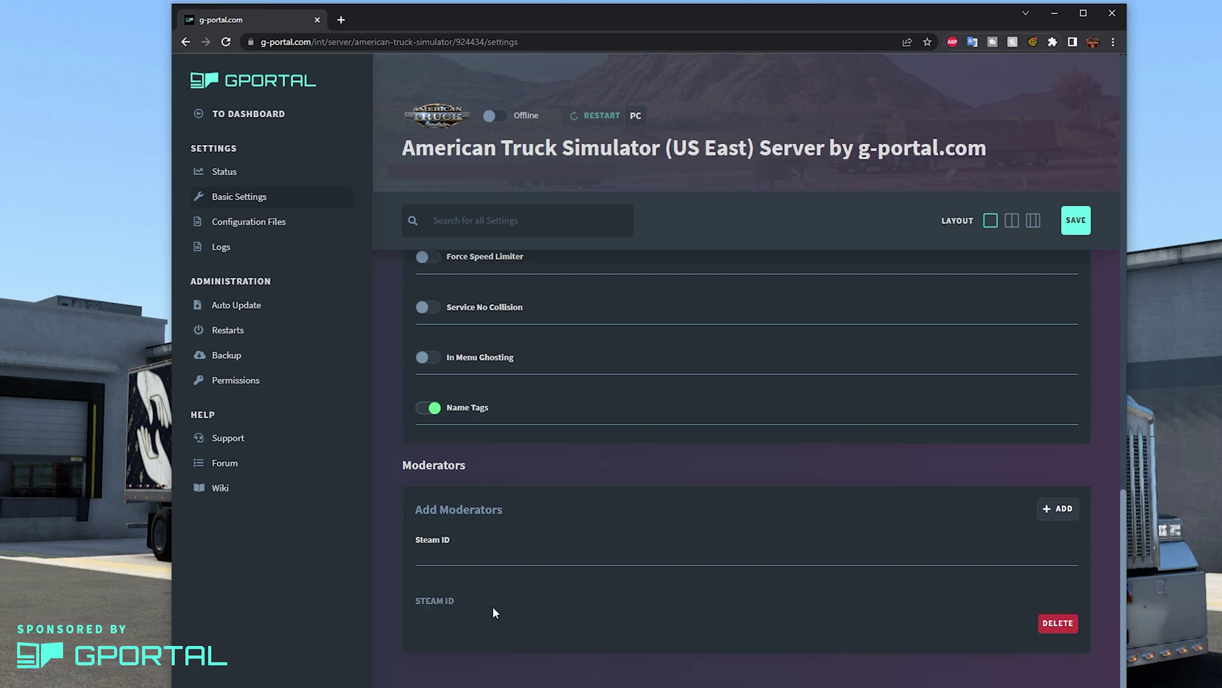
click(1058, 624)
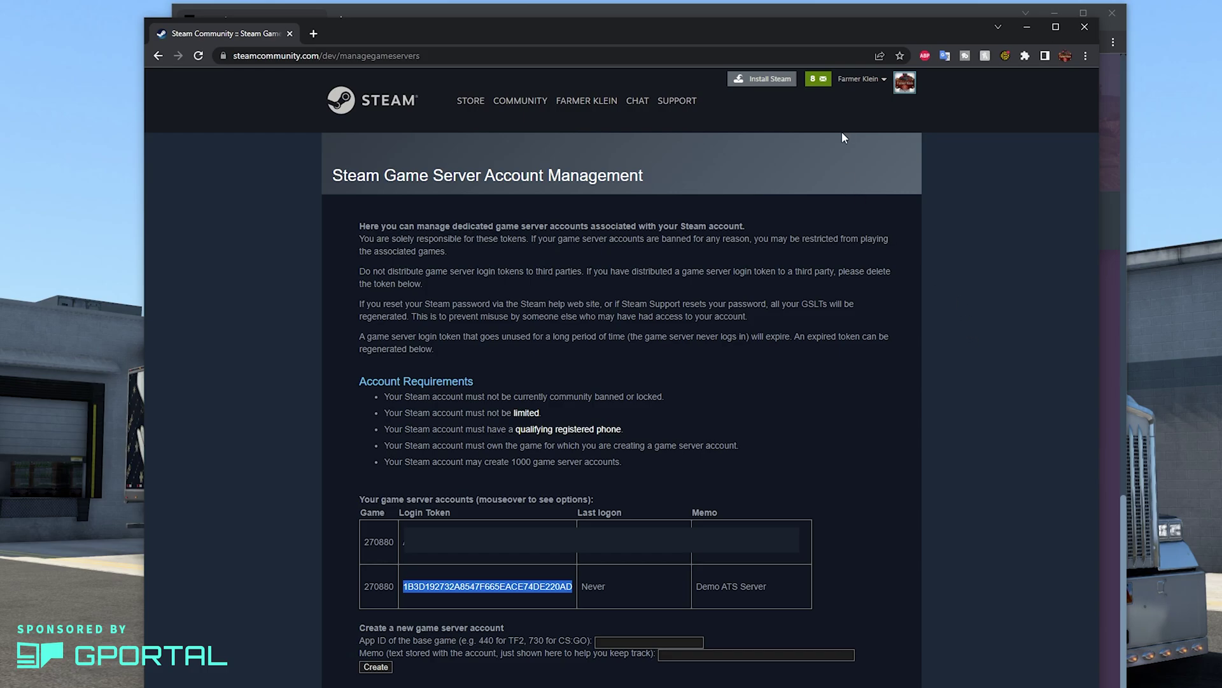
Copy the Steam ID from Steam's Account details page.
click(870, 86)
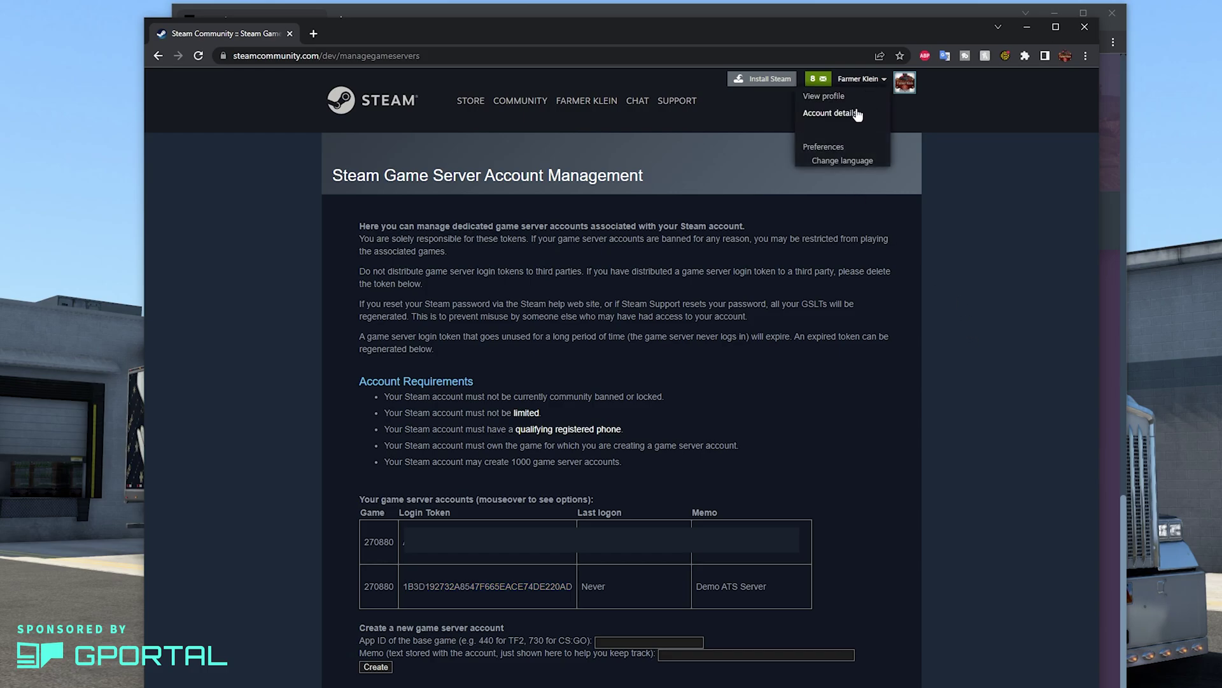
click(857, 115)
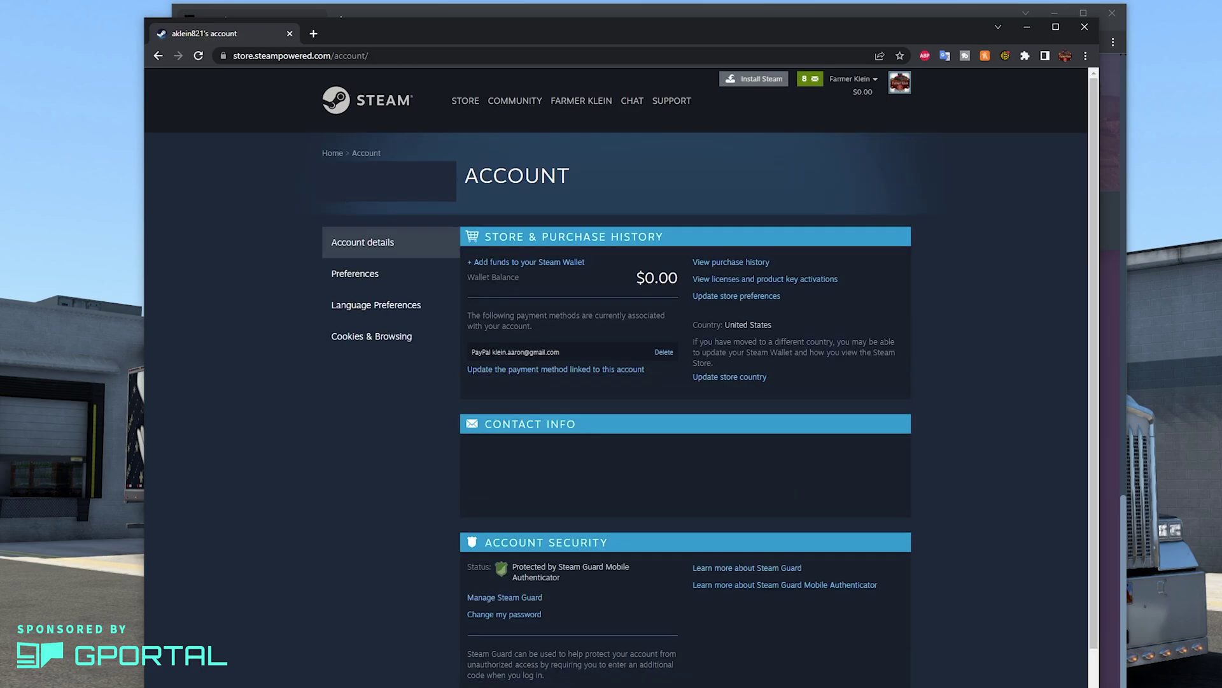
right_click(363, 202)
click(373, 210)
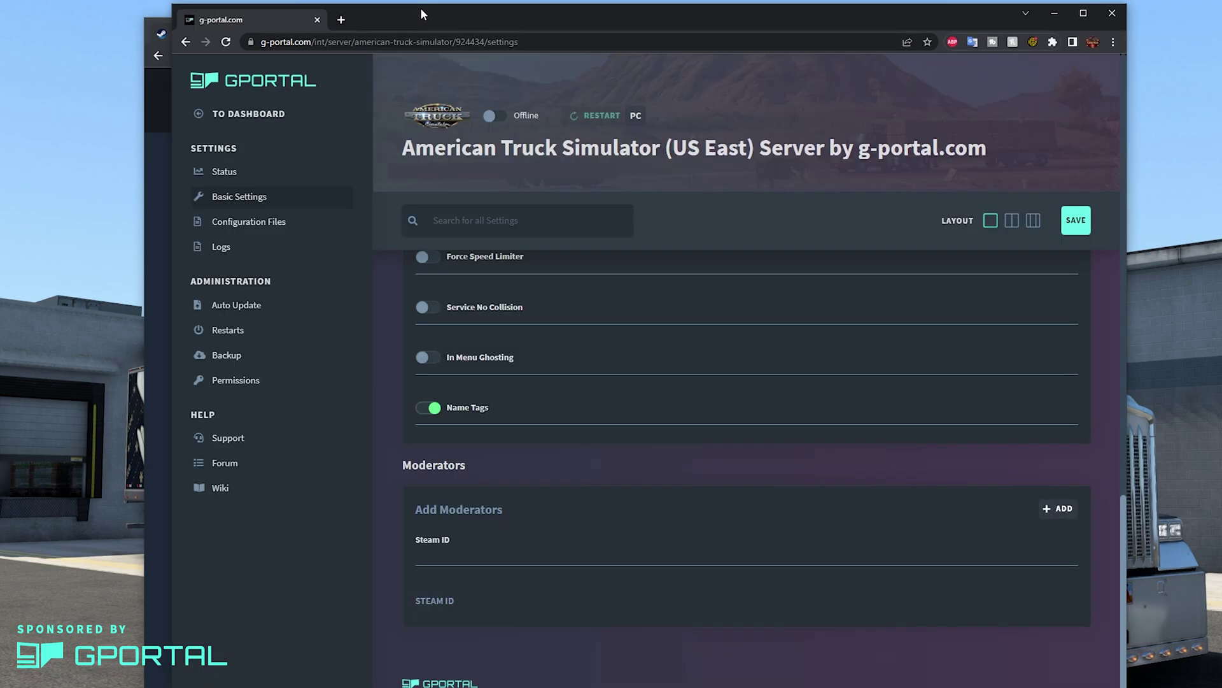
Paste the copied Steam ID as a server moderator and save the settings.
click(441, 558)
right_click(441, 558)
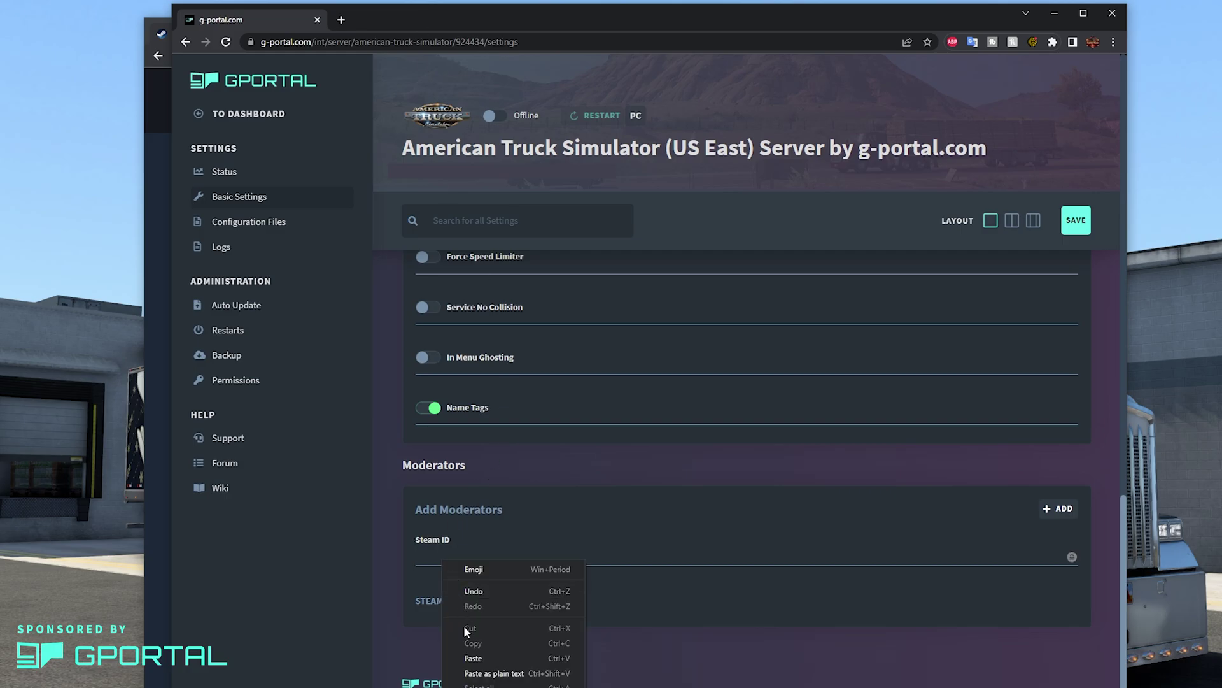
click(464, 656)
click(1059, 509)
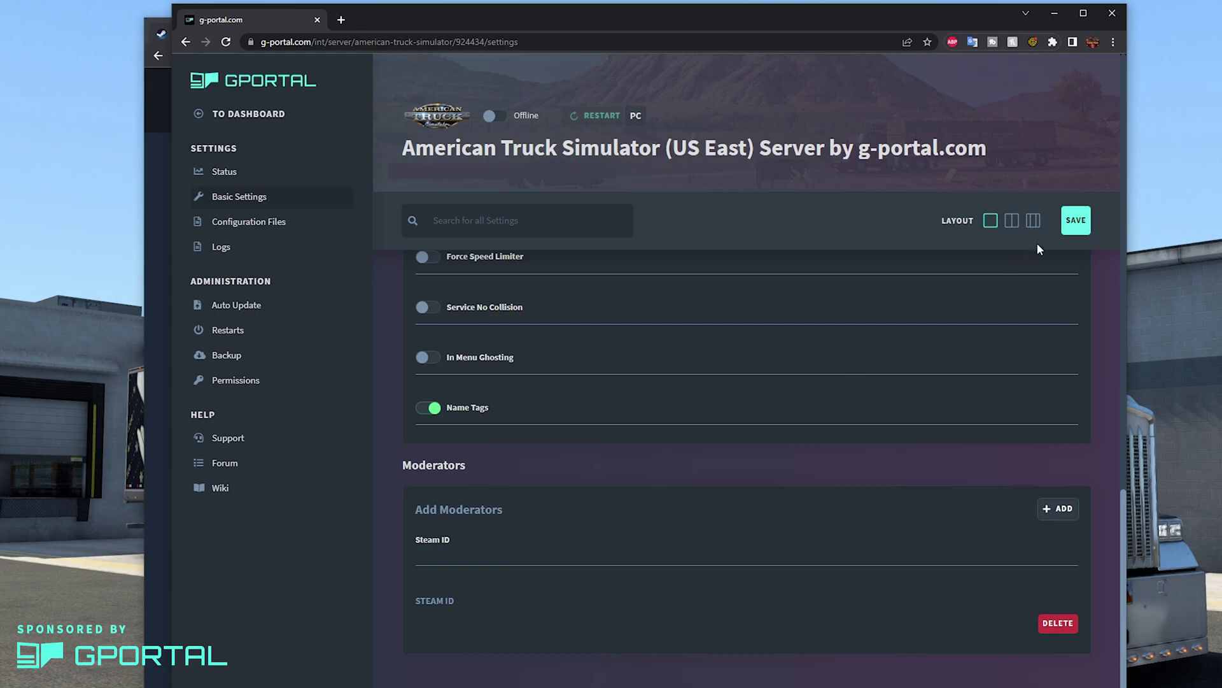
click(1073, 229)
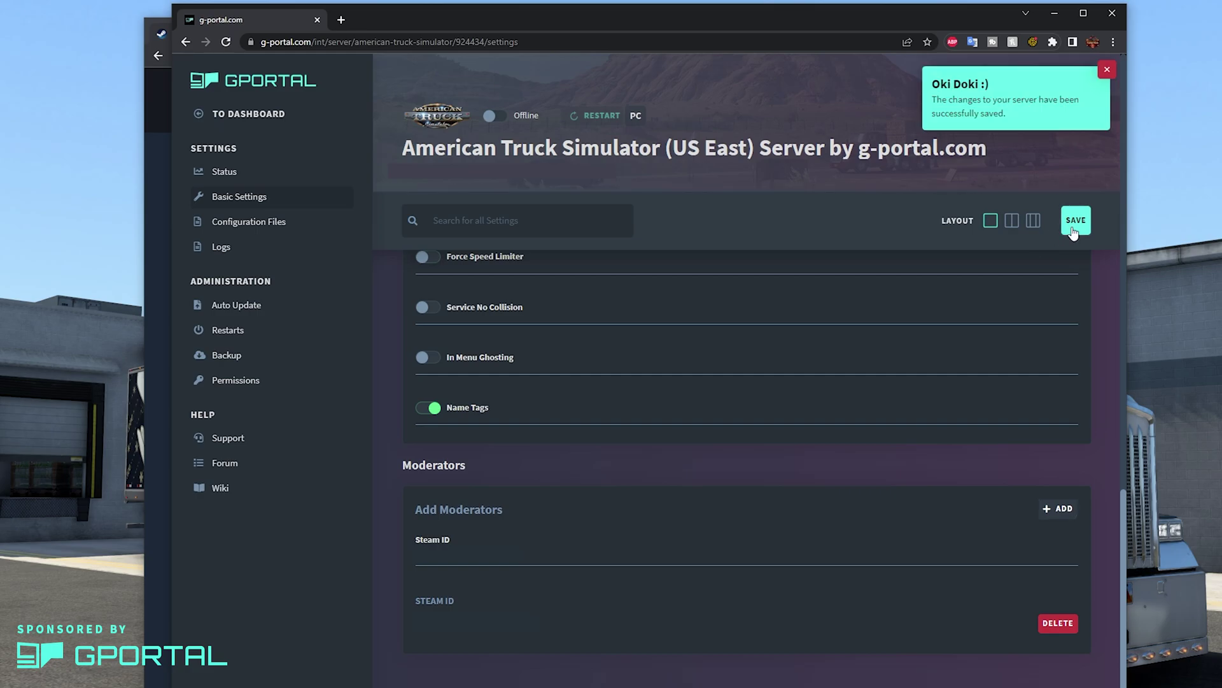
click(1108, 73)
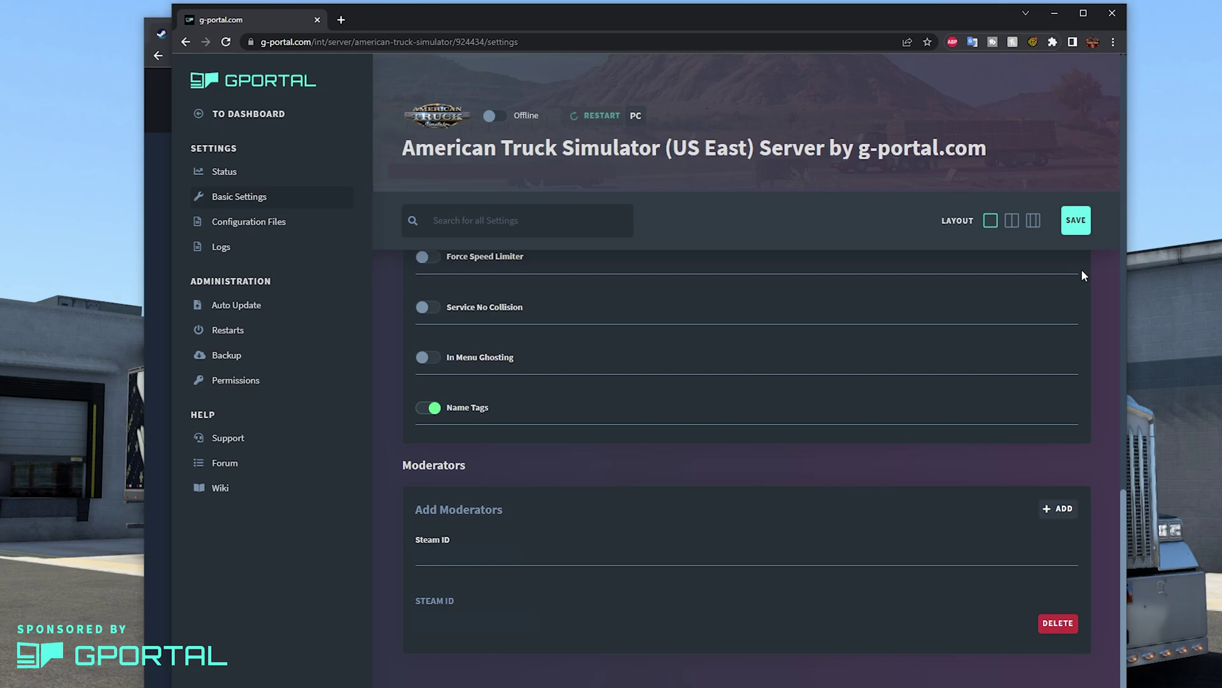
Open the server's Status page to see its FTP access data.
click(243, 178)
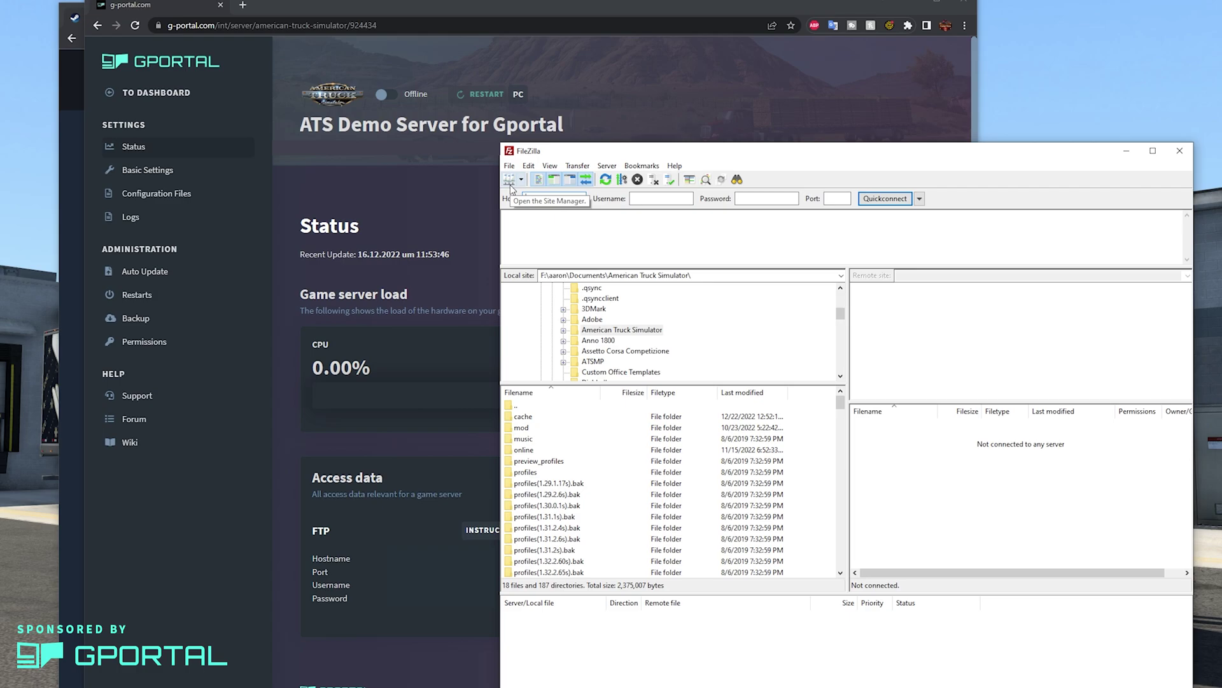
Create a new FileZilla Site Manager entry named 'ATS DEMO SERVER'.
click(510, 183)
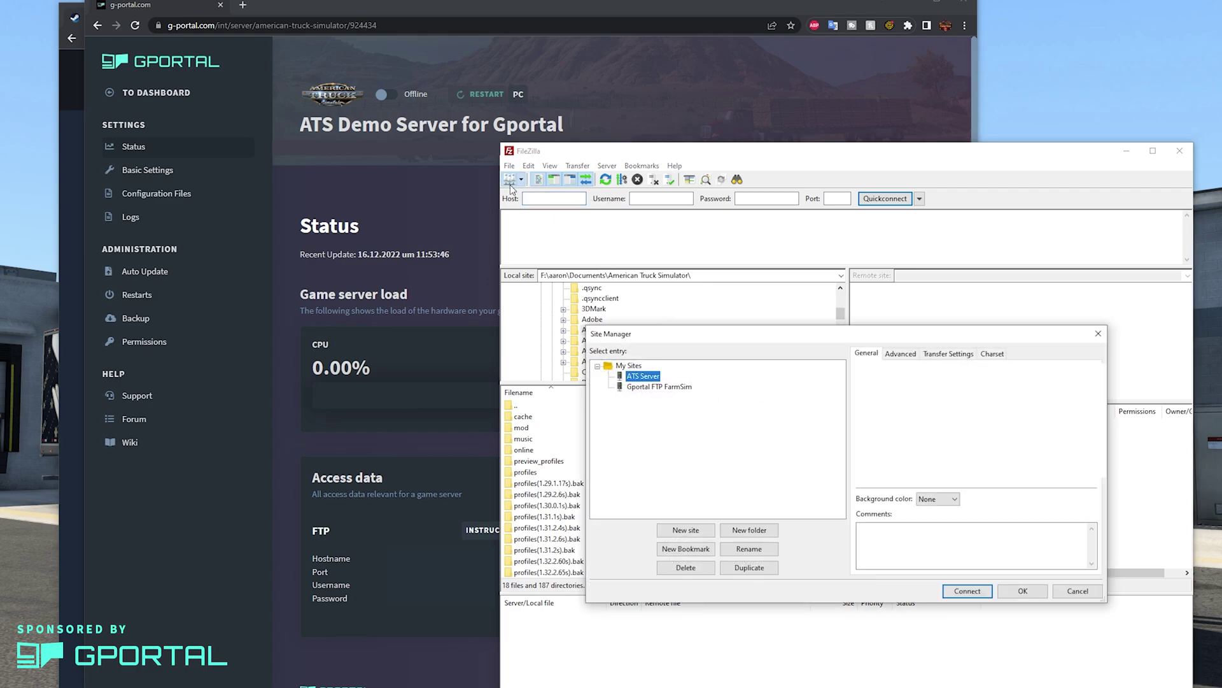
click(686, 531)
text(ATS DEMO SERVER)
key(Return)
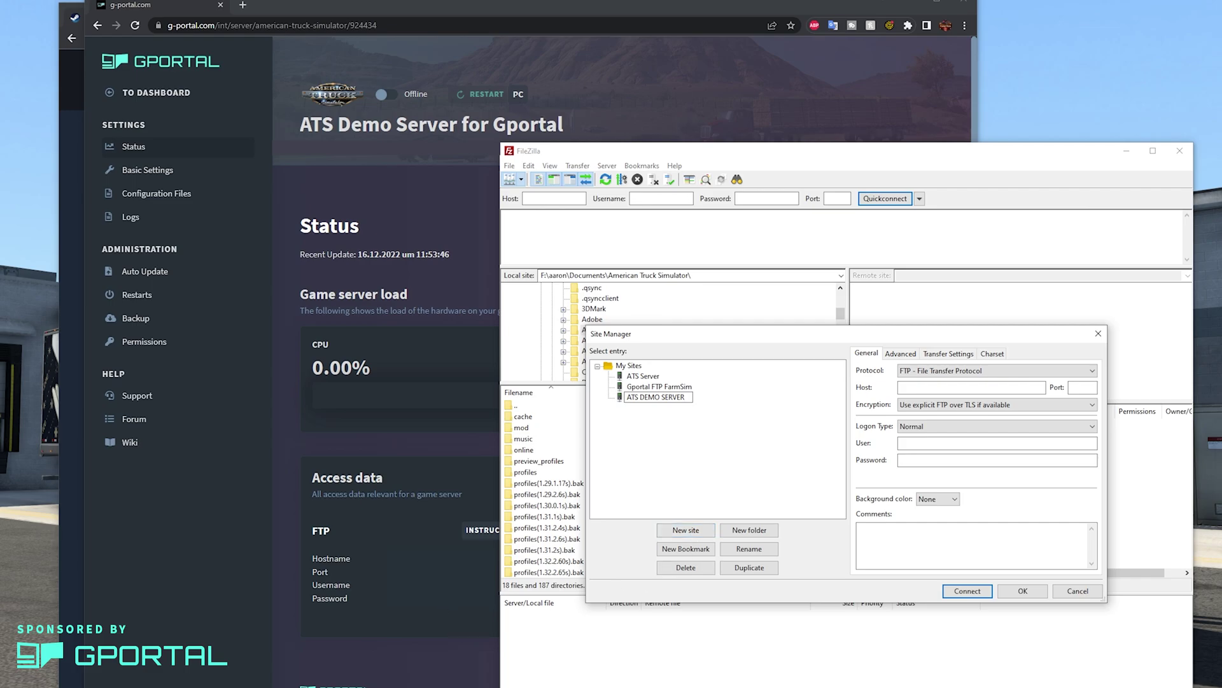
Copy host, port 29031, user and password from G-Portal into the site and save it.
click(318, 571)
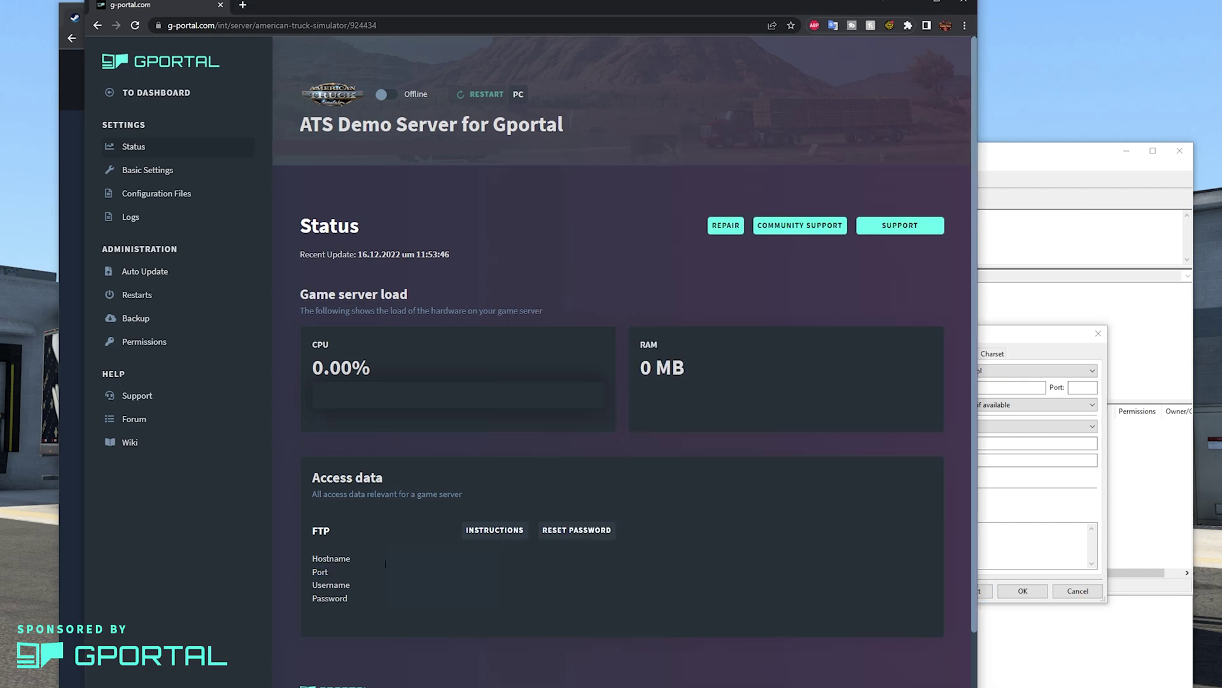
key(alt+Tab)
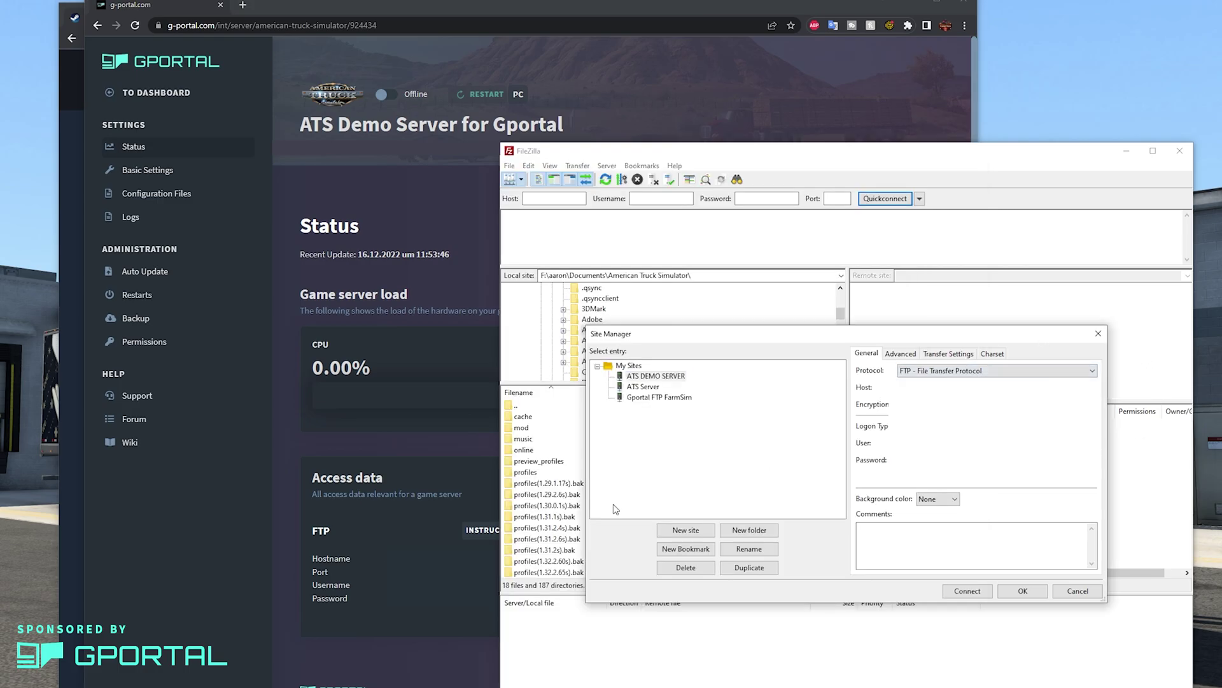
click(319, 571)
double_click(319, 571)
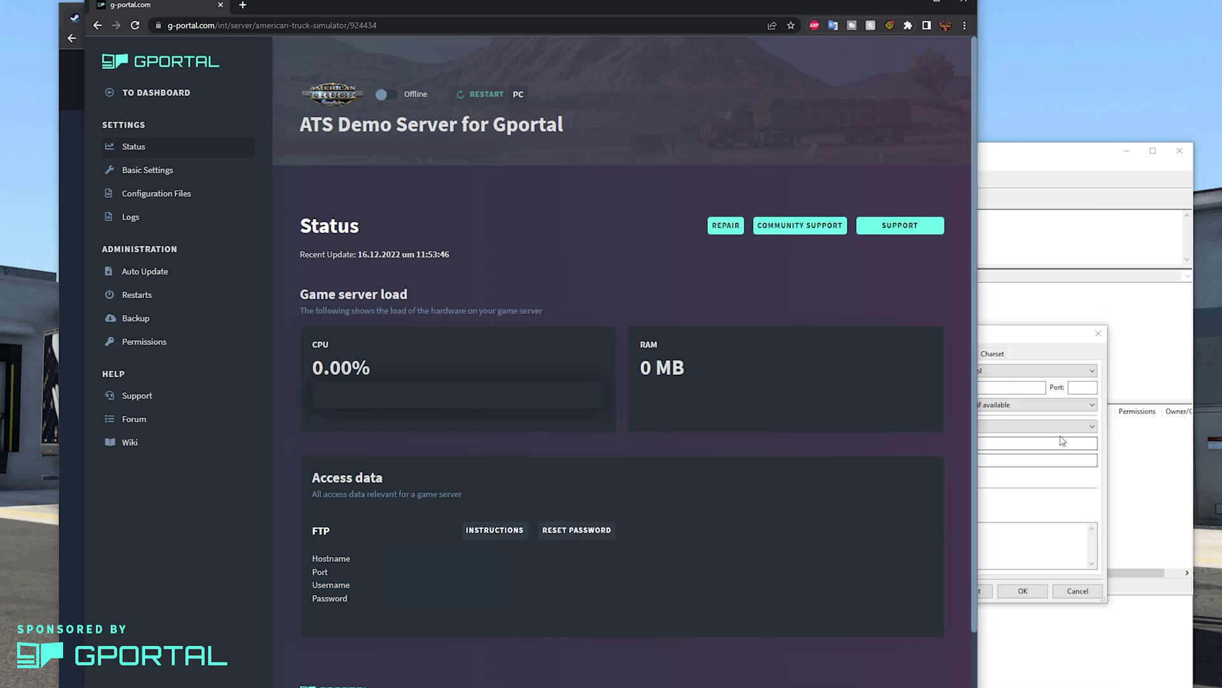
key(alt+Tab)
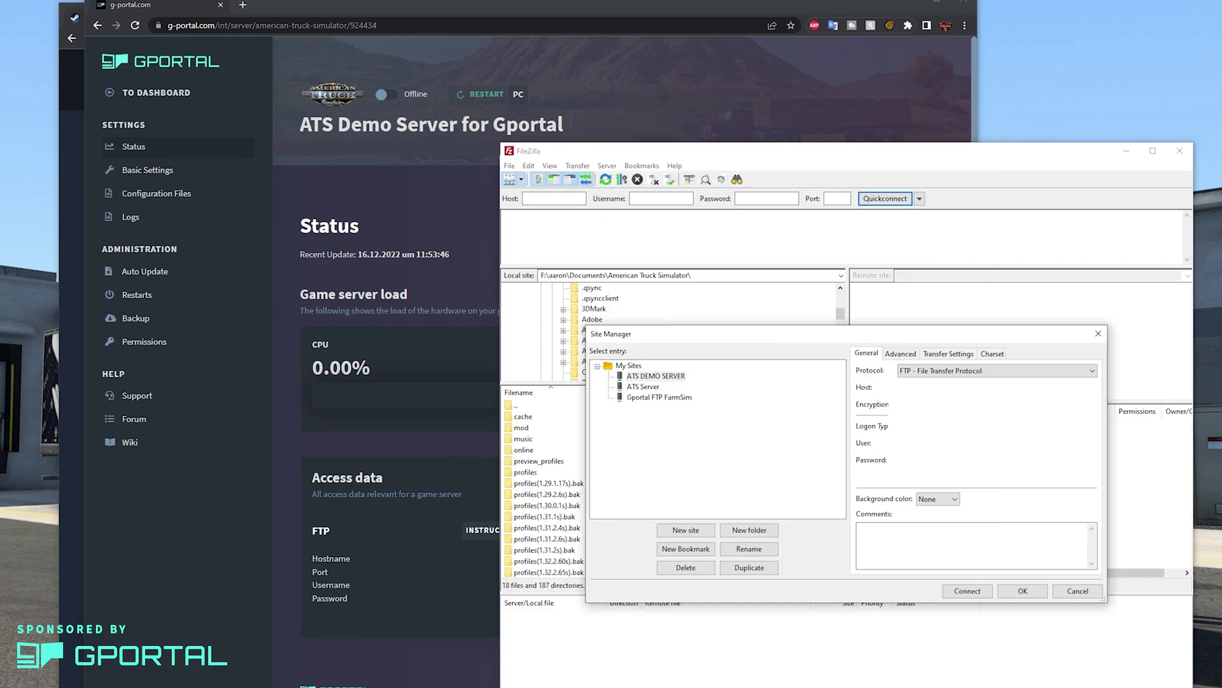
click(385, 590)
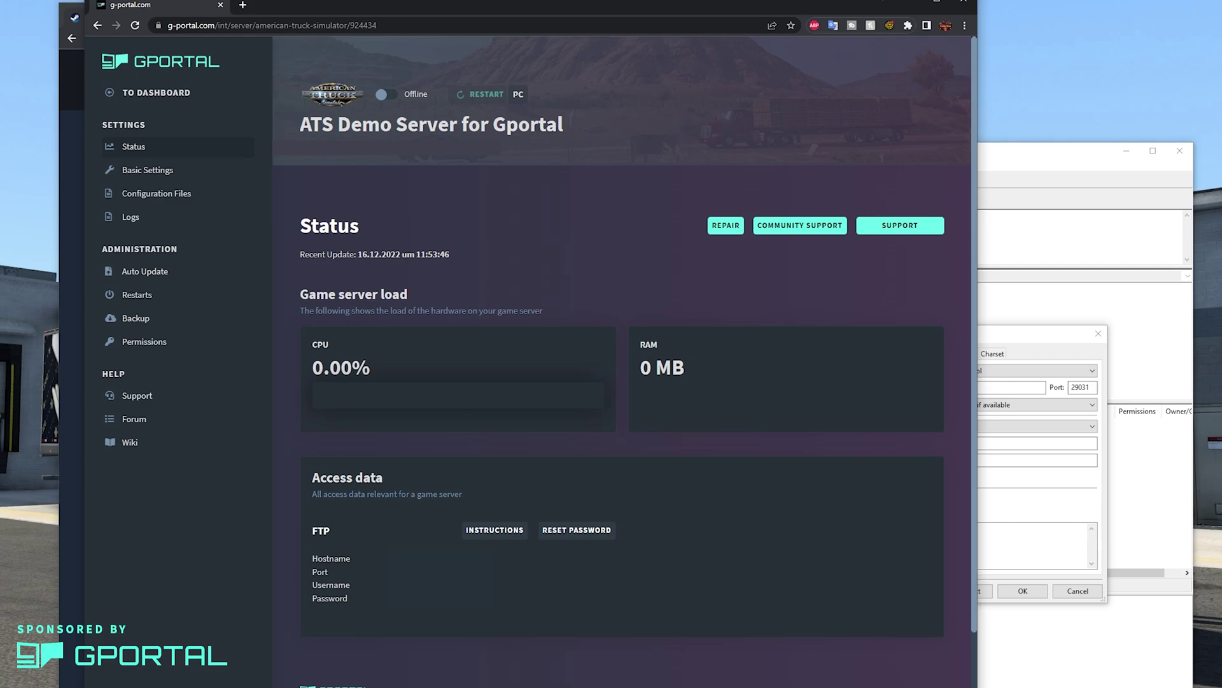
key(alt+Tab)
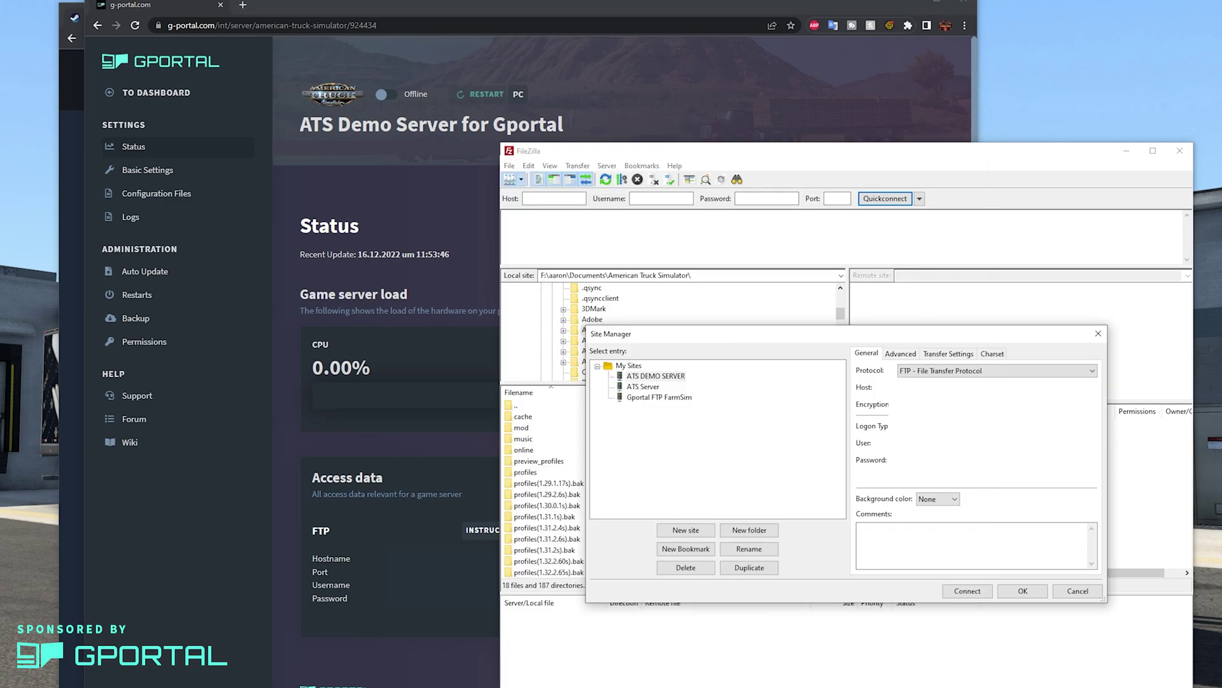
click(436, 608)
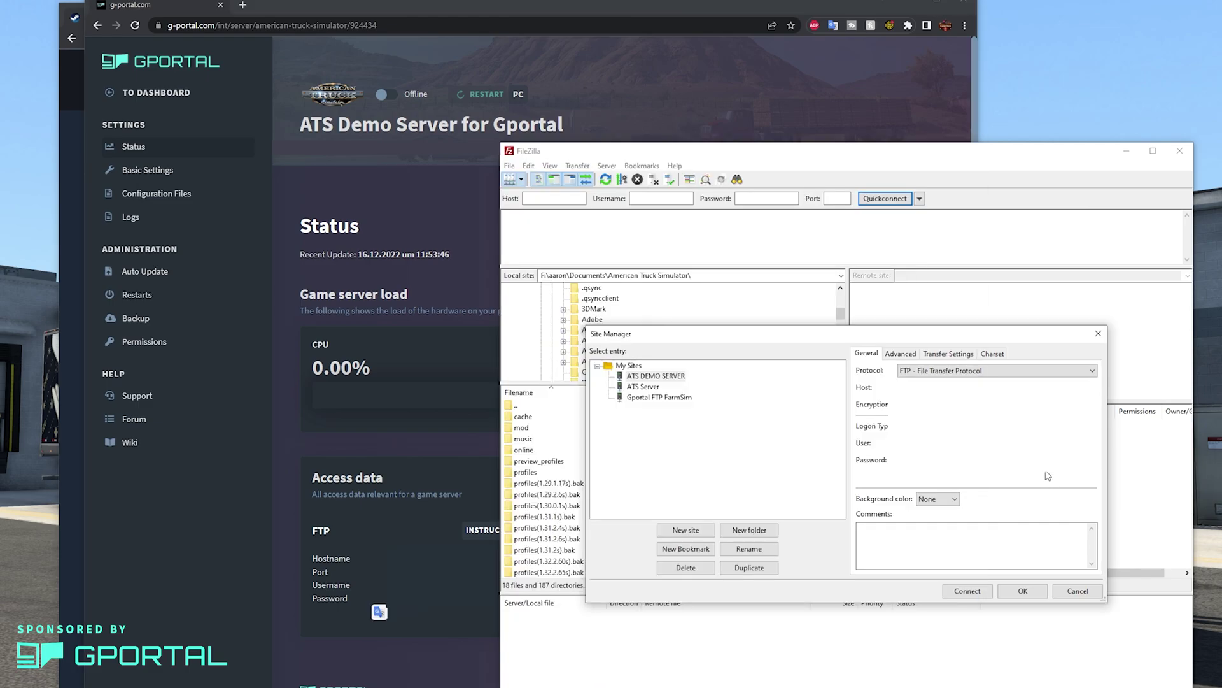
click(1055, 476)
click(1022, 591)
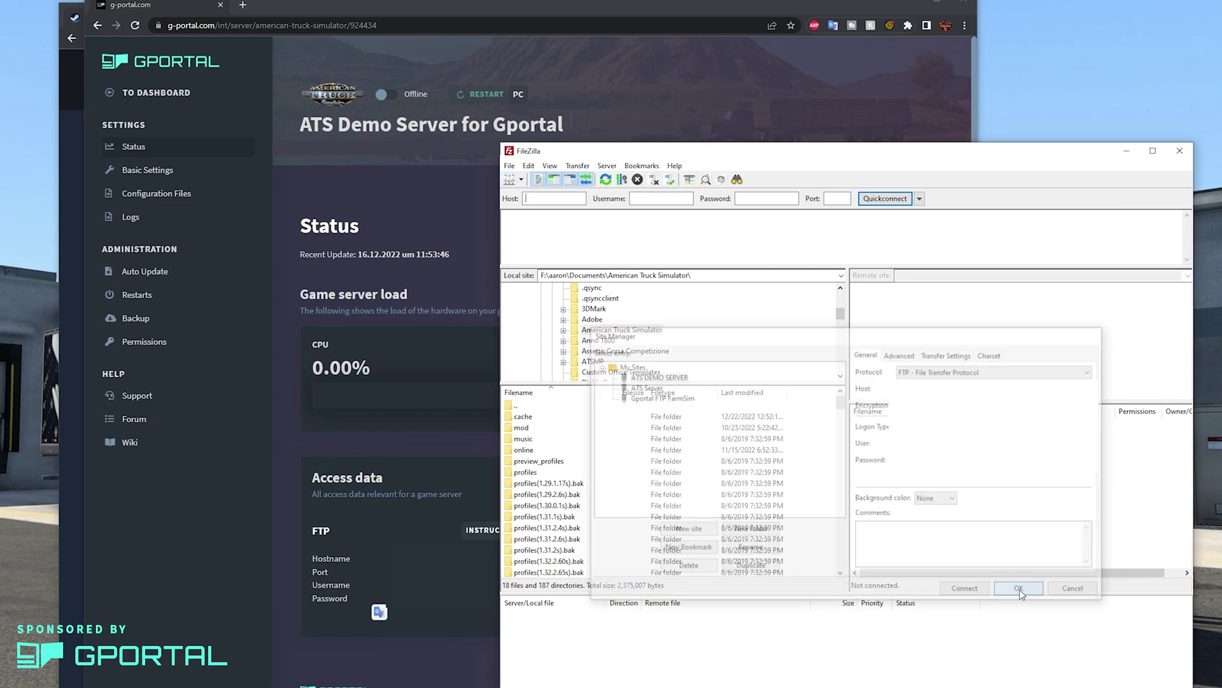
Connect to ATS DEMO SERVER, accepting the insecure plain FTP warning.
click(522, 181)
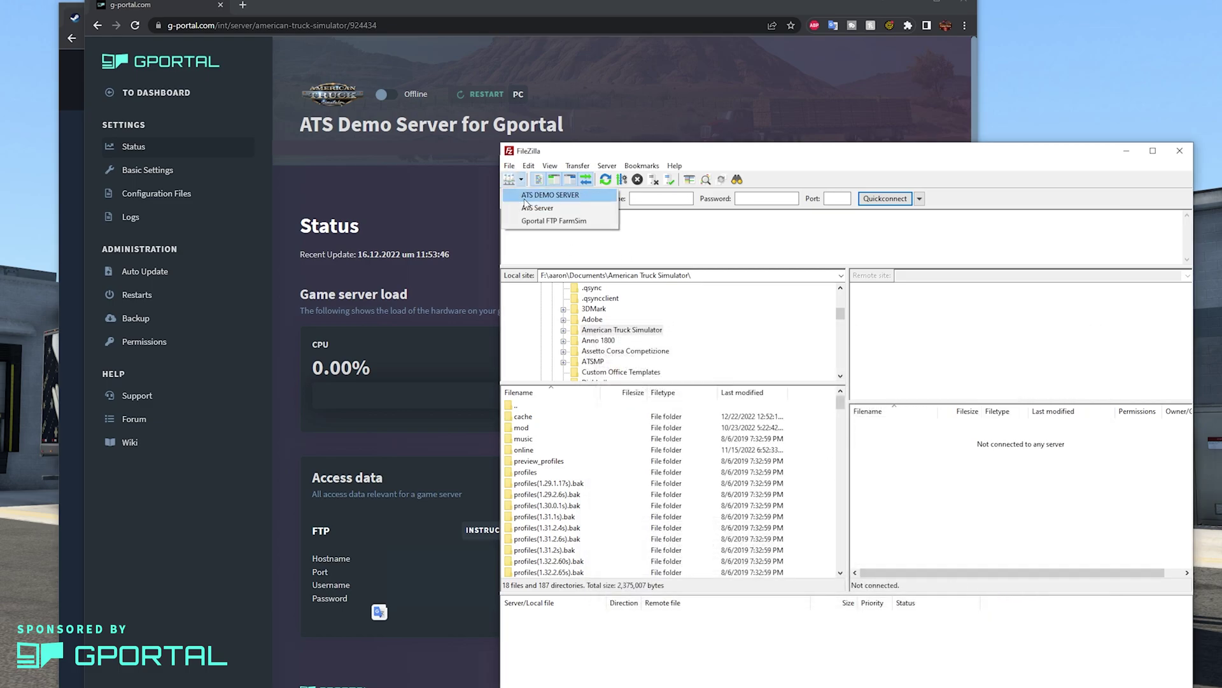
click(524, 197)
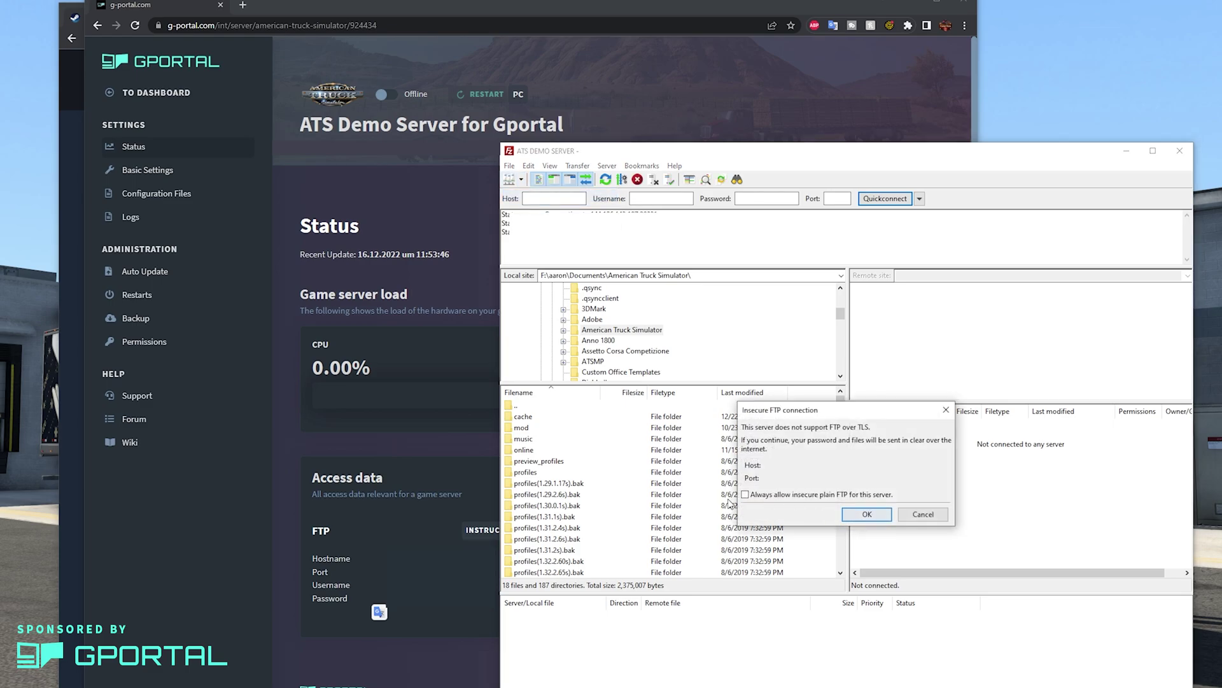
click(872, 515)
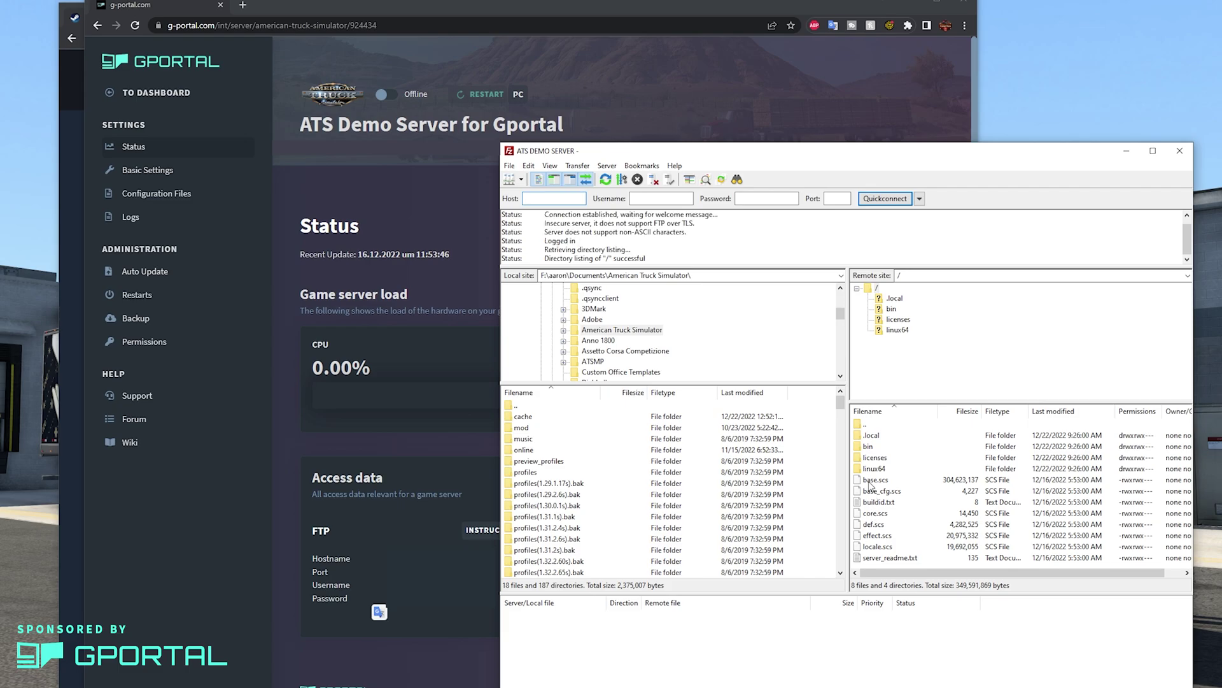
Open the remote /.local/share/American Truck Simulator folder containing server_config.sii.
double_click(872, 438)
double_click(872, 438)
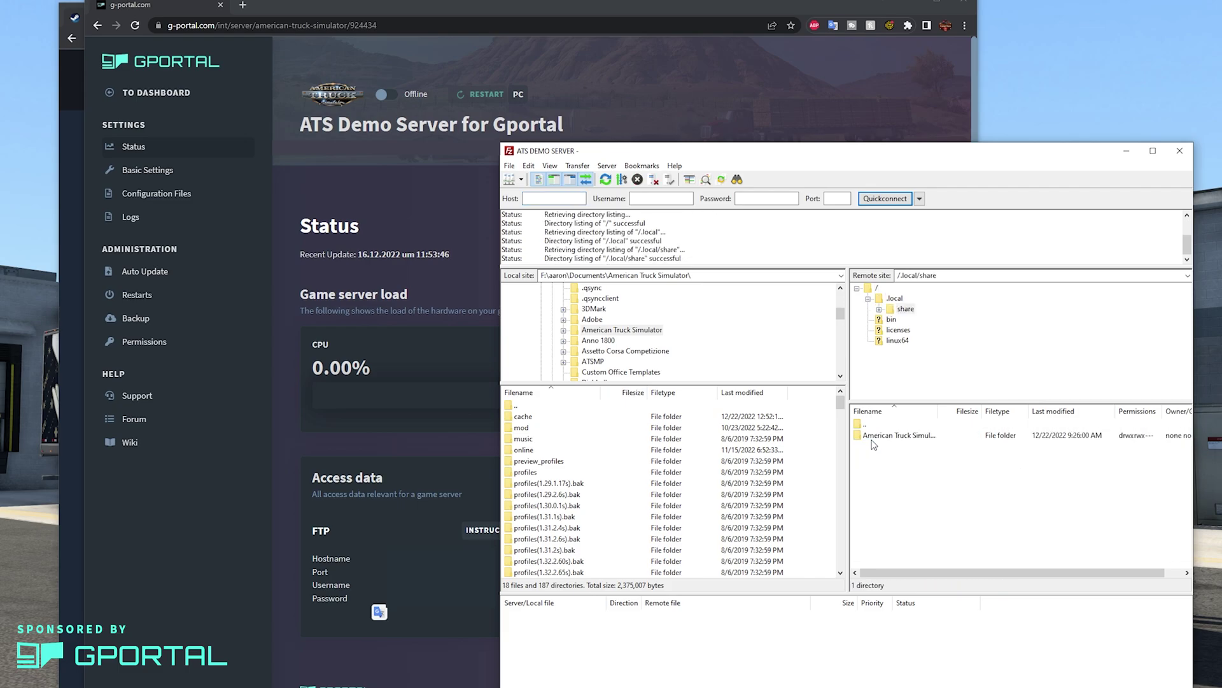
click(873, 438)
double_click(874, 438)
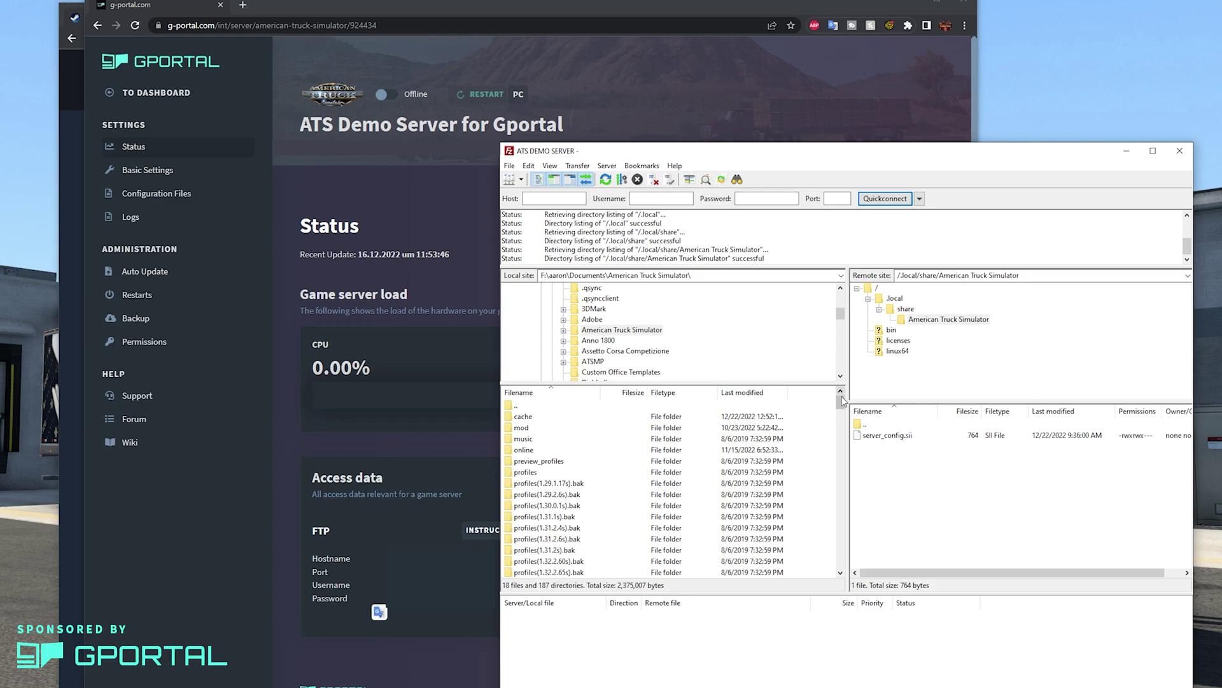
drag(842, 399, 841, 573)
click(579, 552)
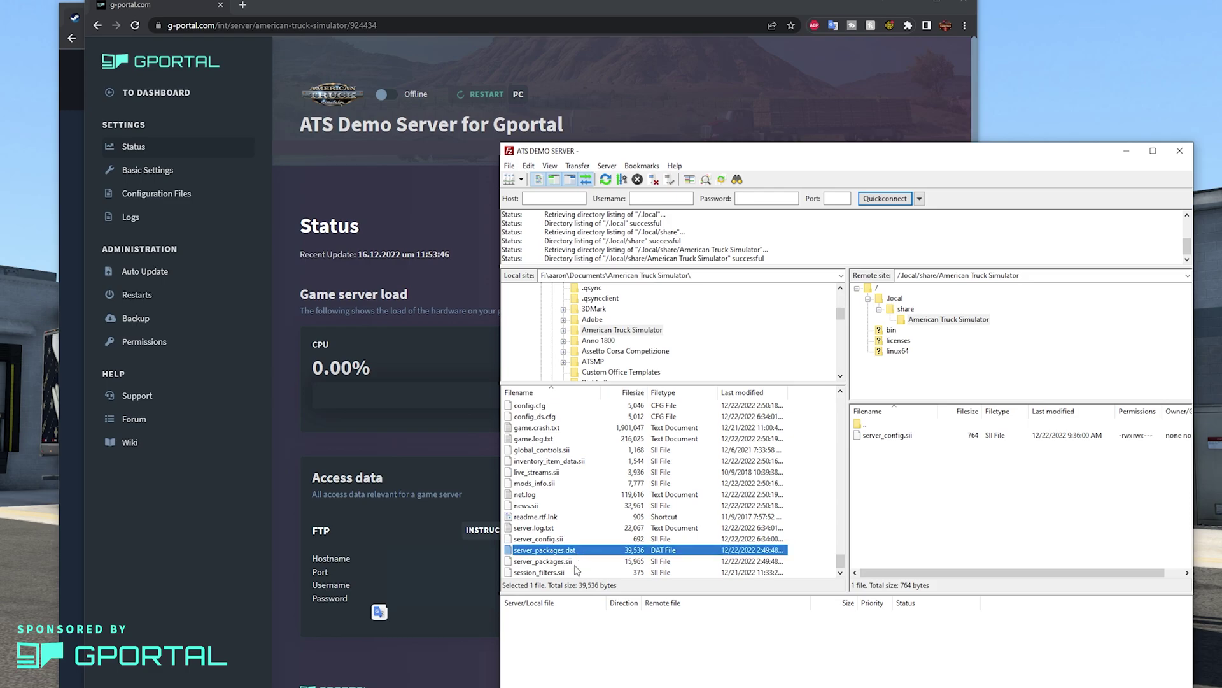
ctrl+click(575, 563)
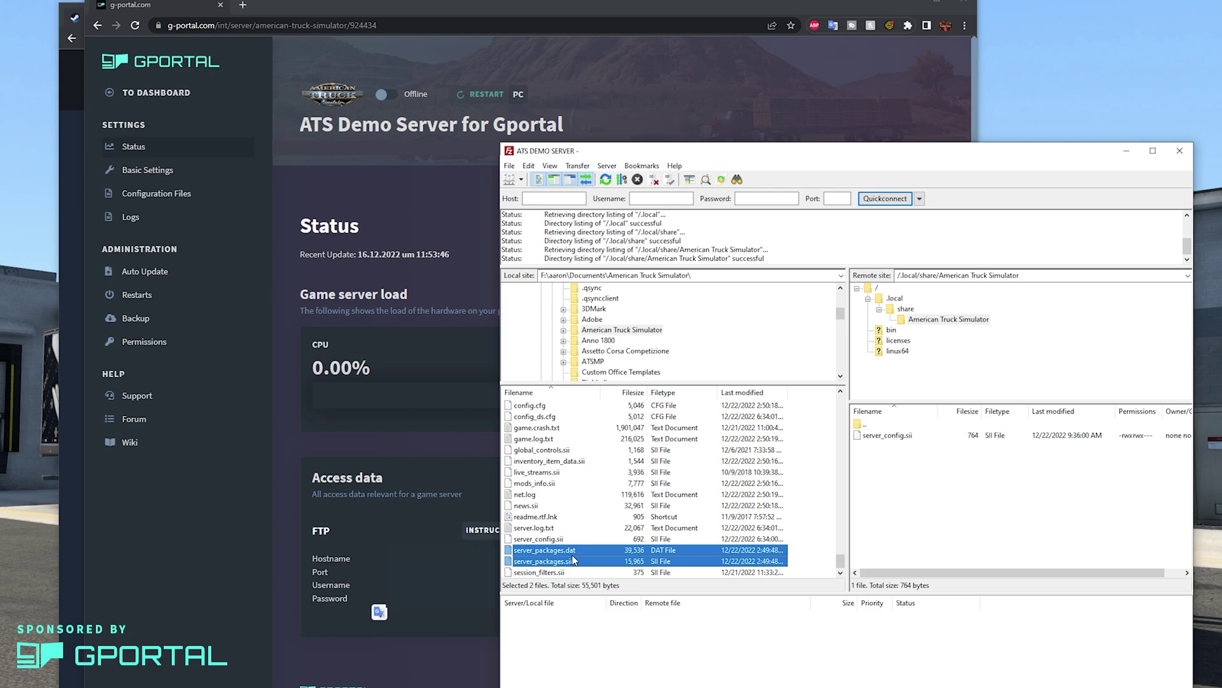
right_click(574, 560)
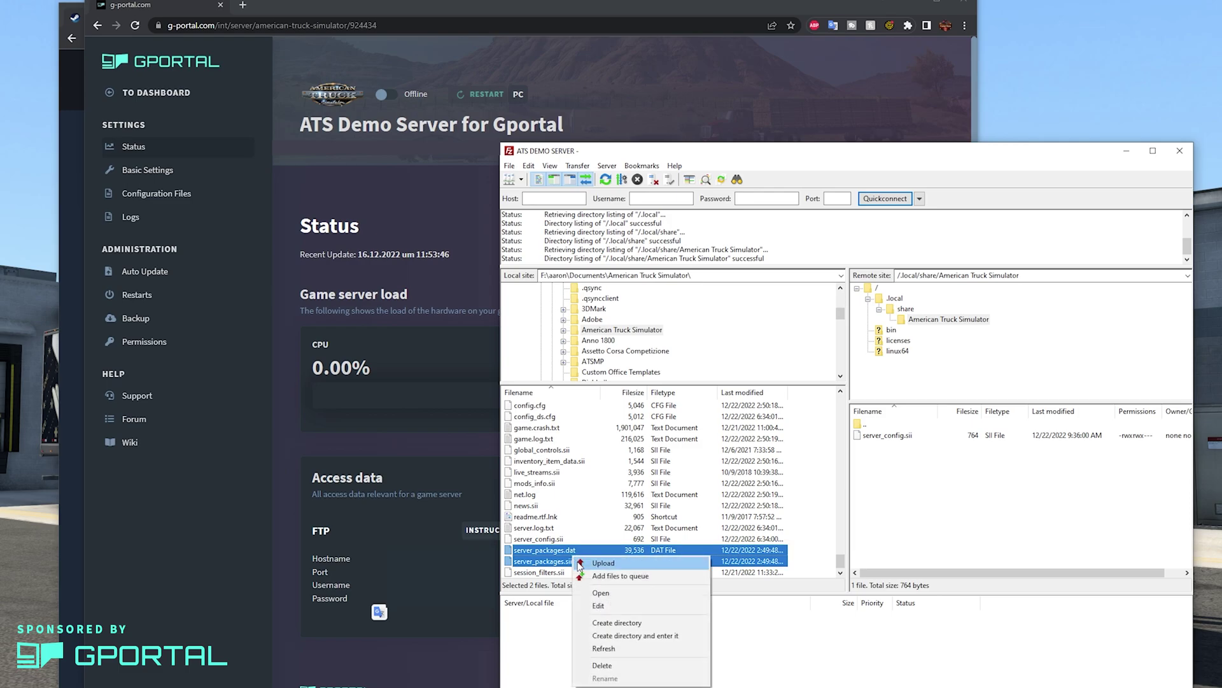
click(581, 563)
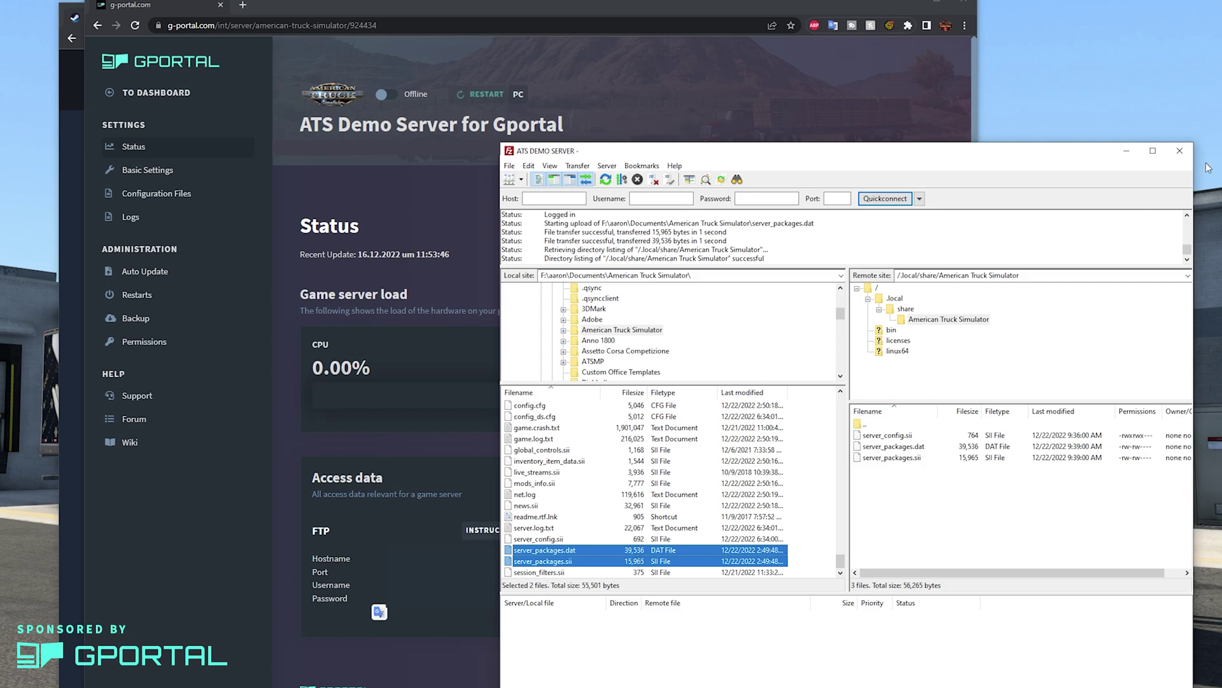
click(1179, 151)
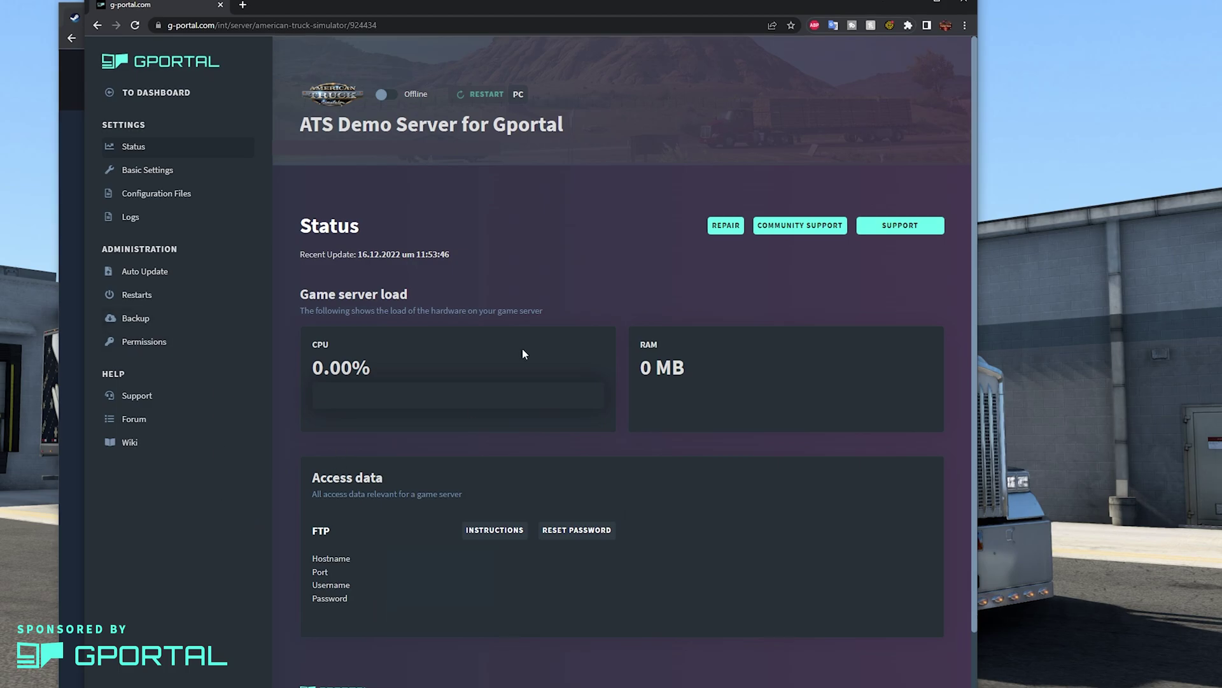
click(389, 96)
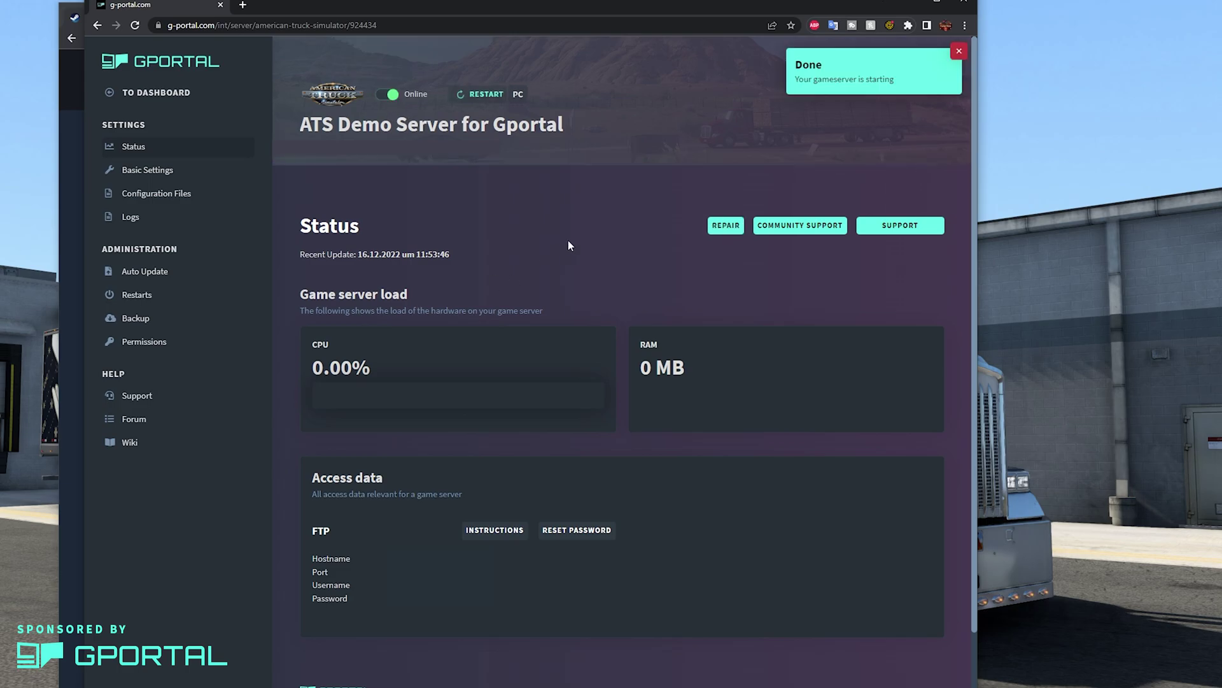
click(960, 51)
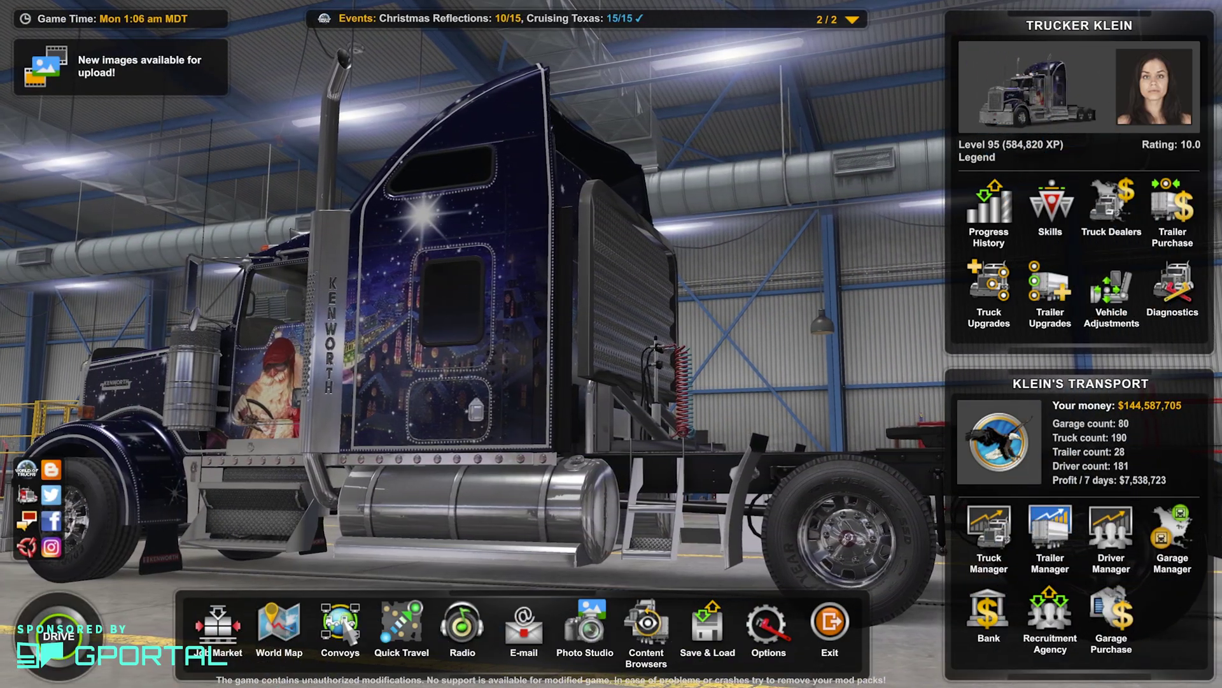
click(340, 627)
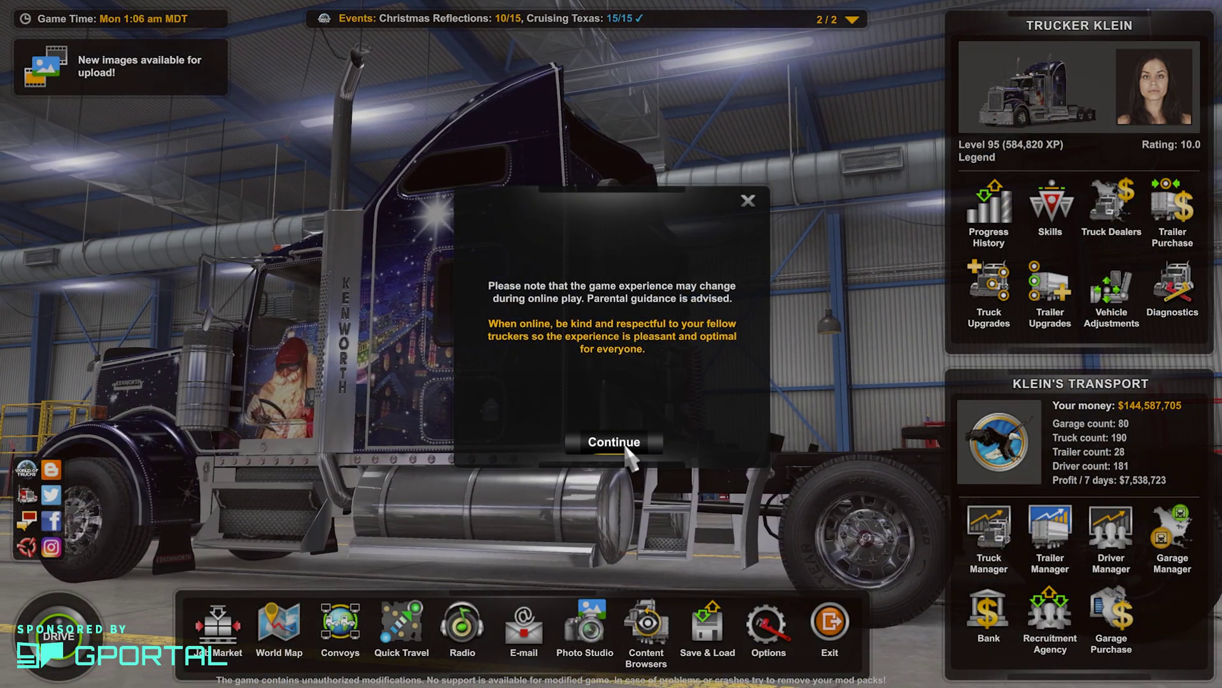
click(629, 455)
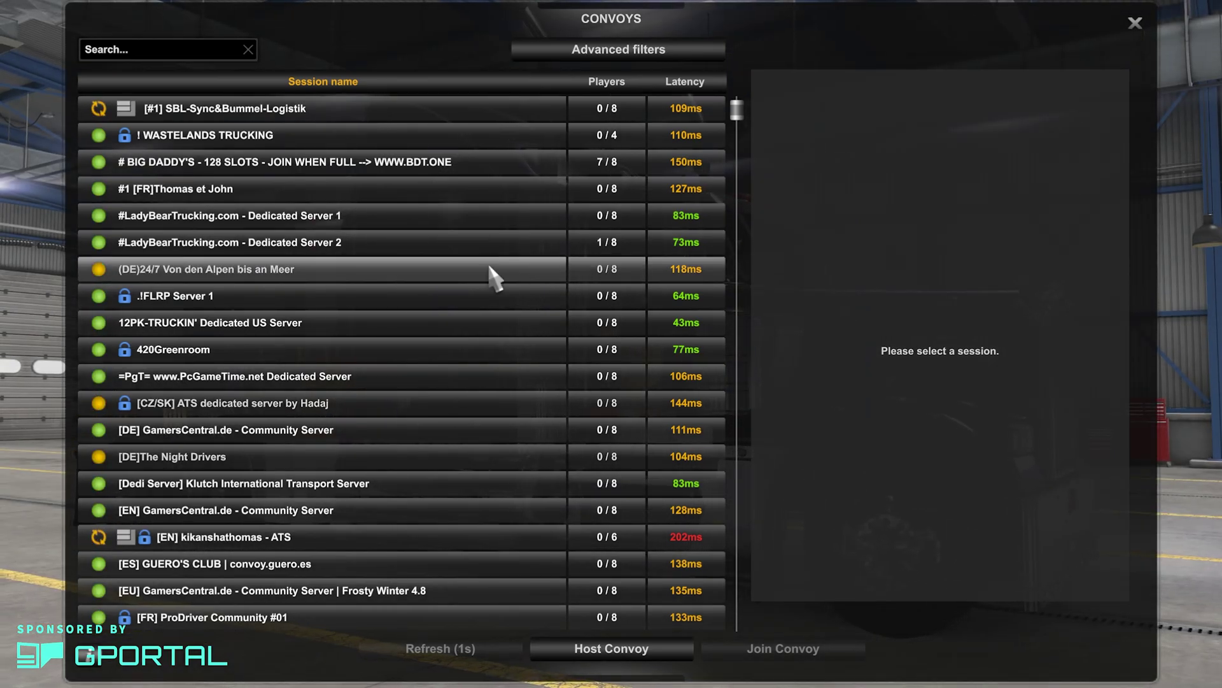
scroll(420, 255, down, 4)
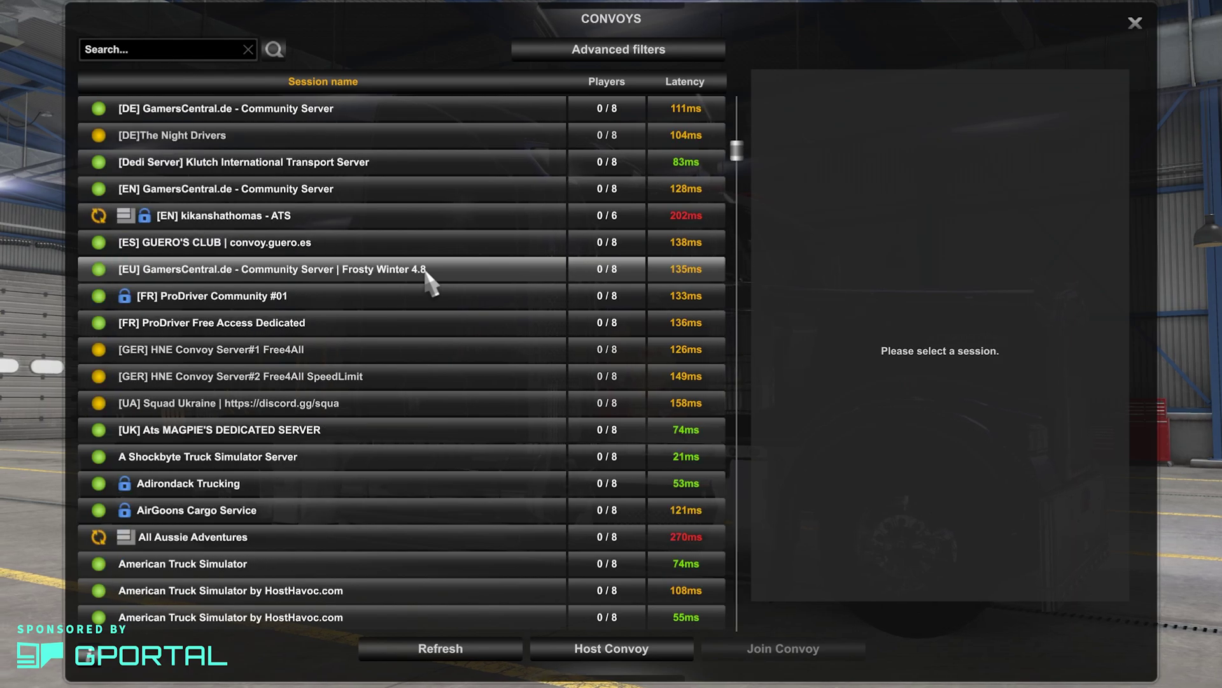
scroll(421, 331, down, 3)
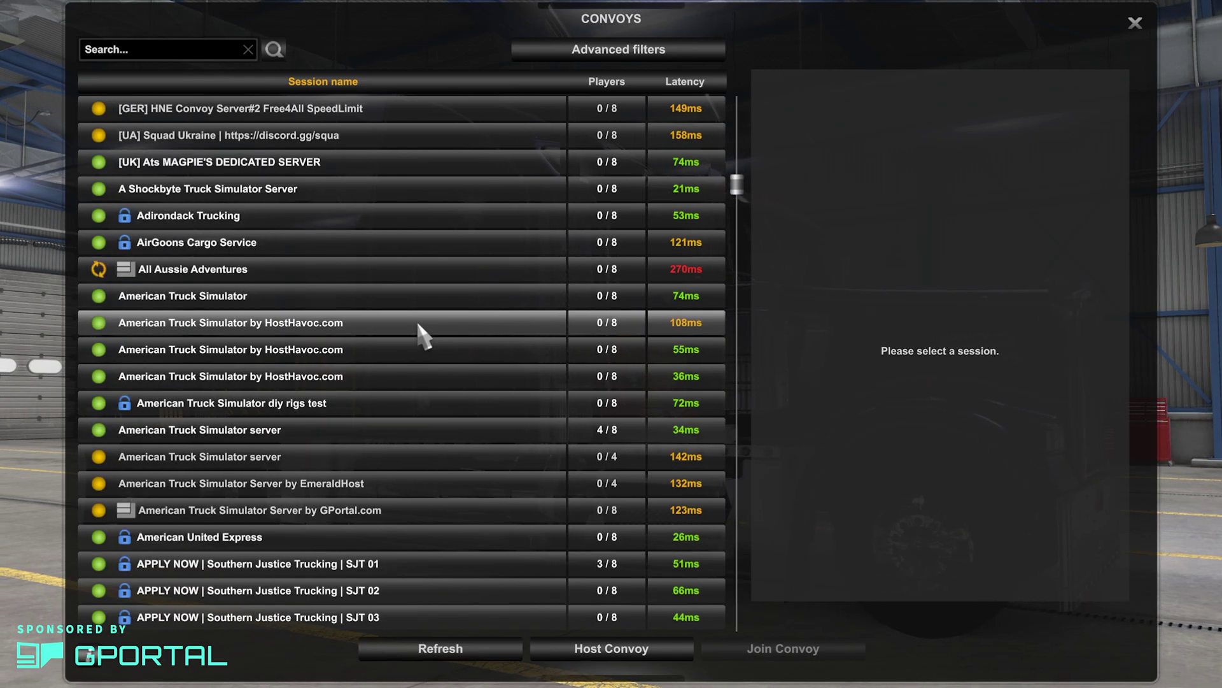
scroll(420, 331, down, 3)
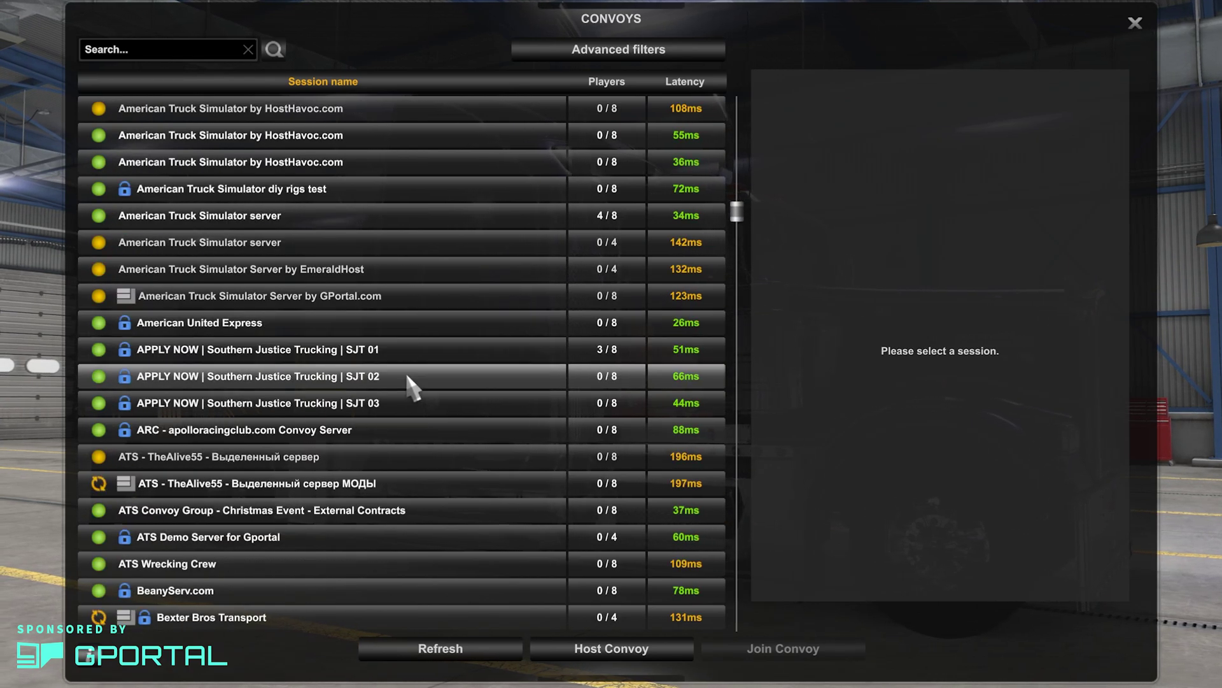
click(363, 535)
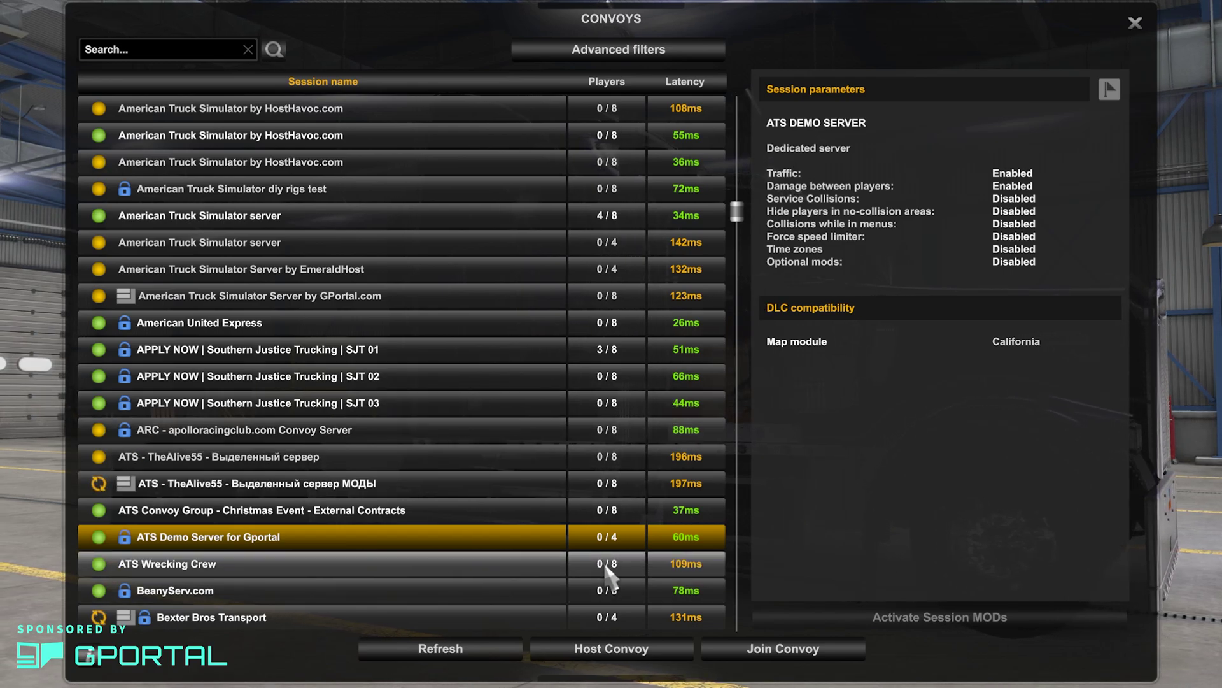
click(730, 640)
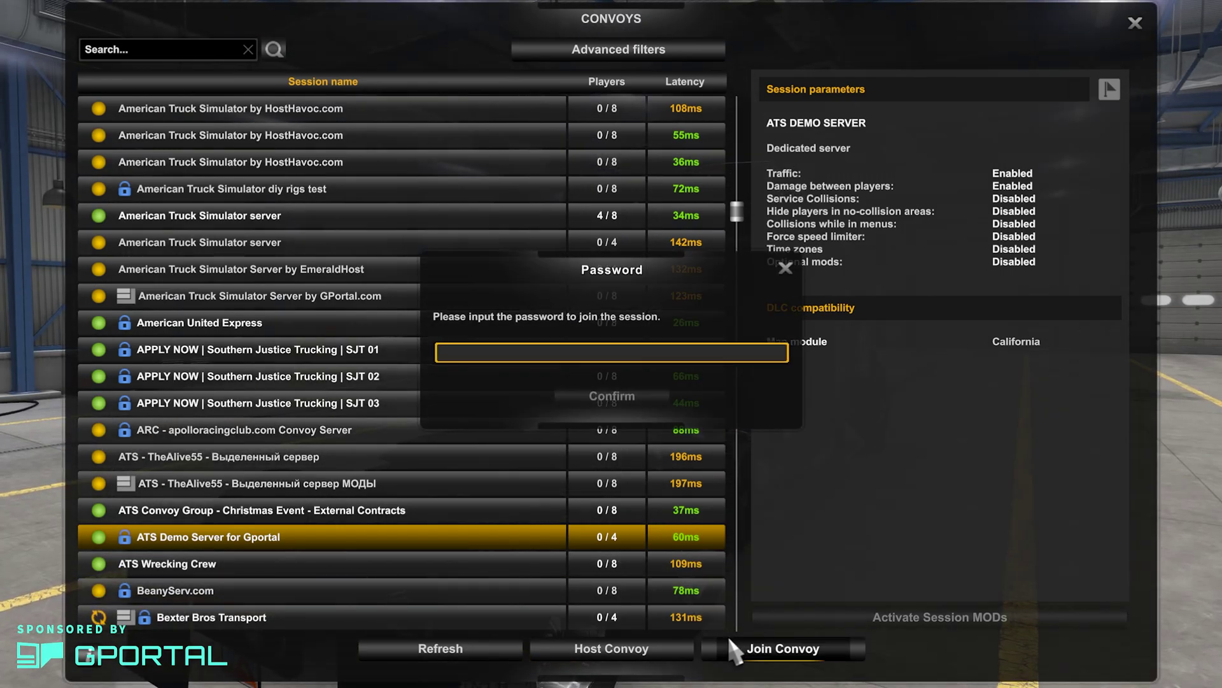
text(xxxx)
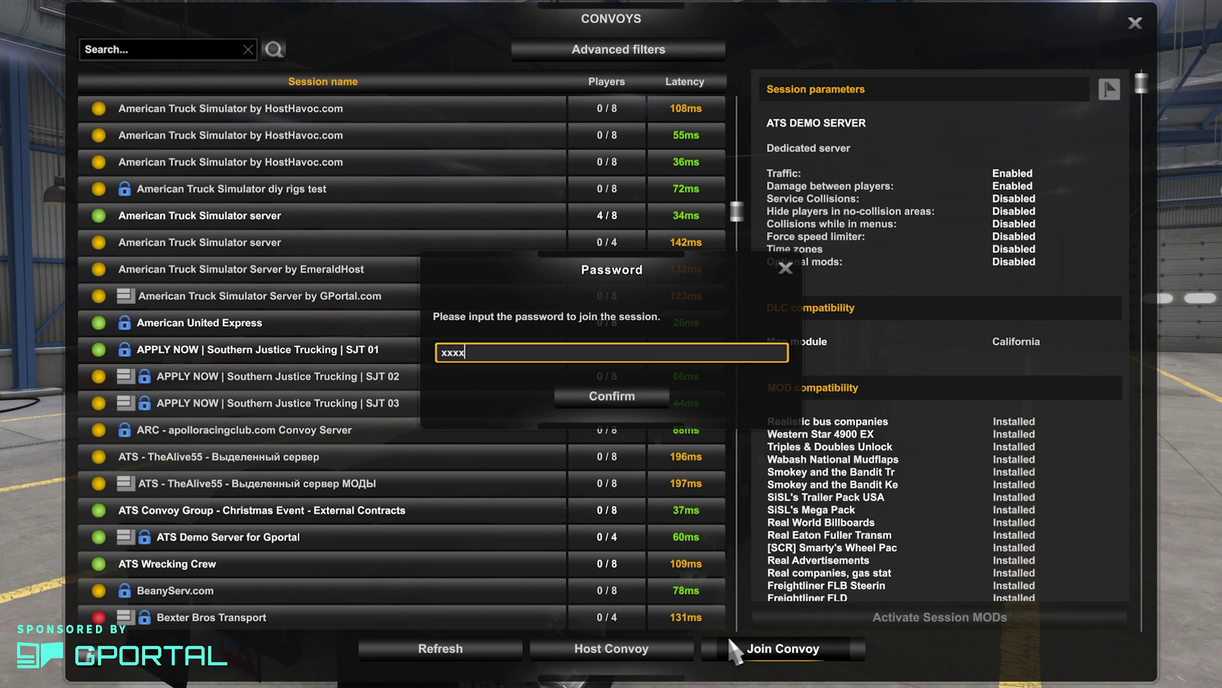
key(Return)
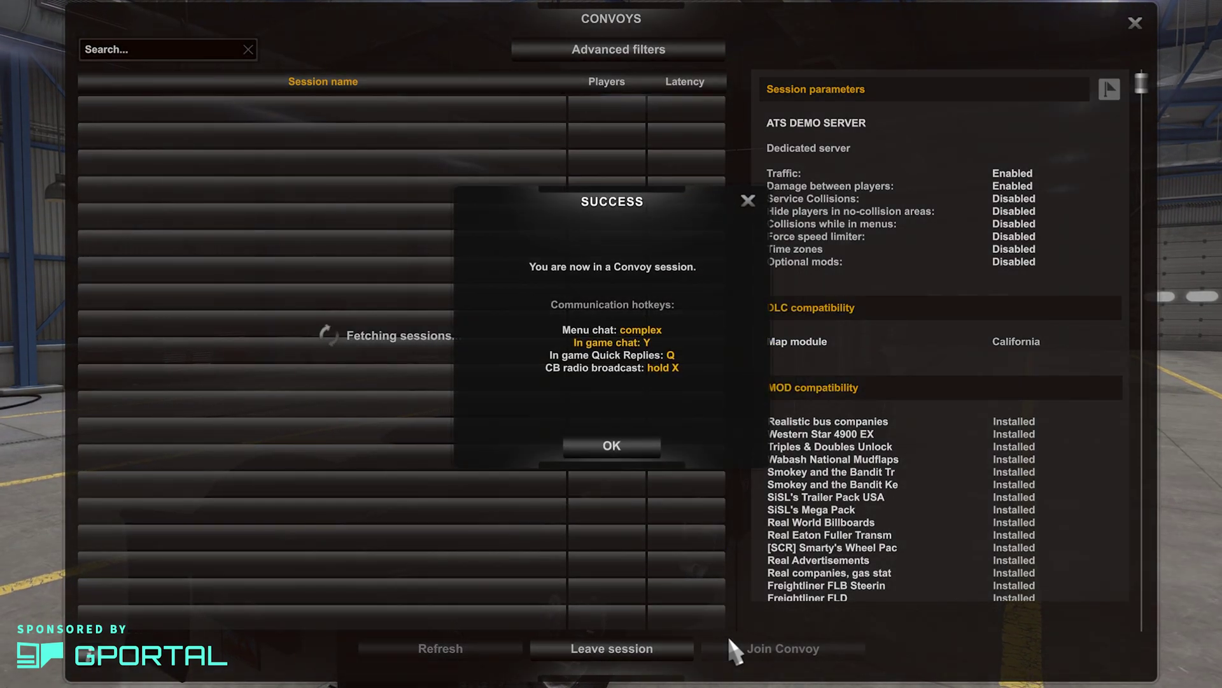
click(635, 448)
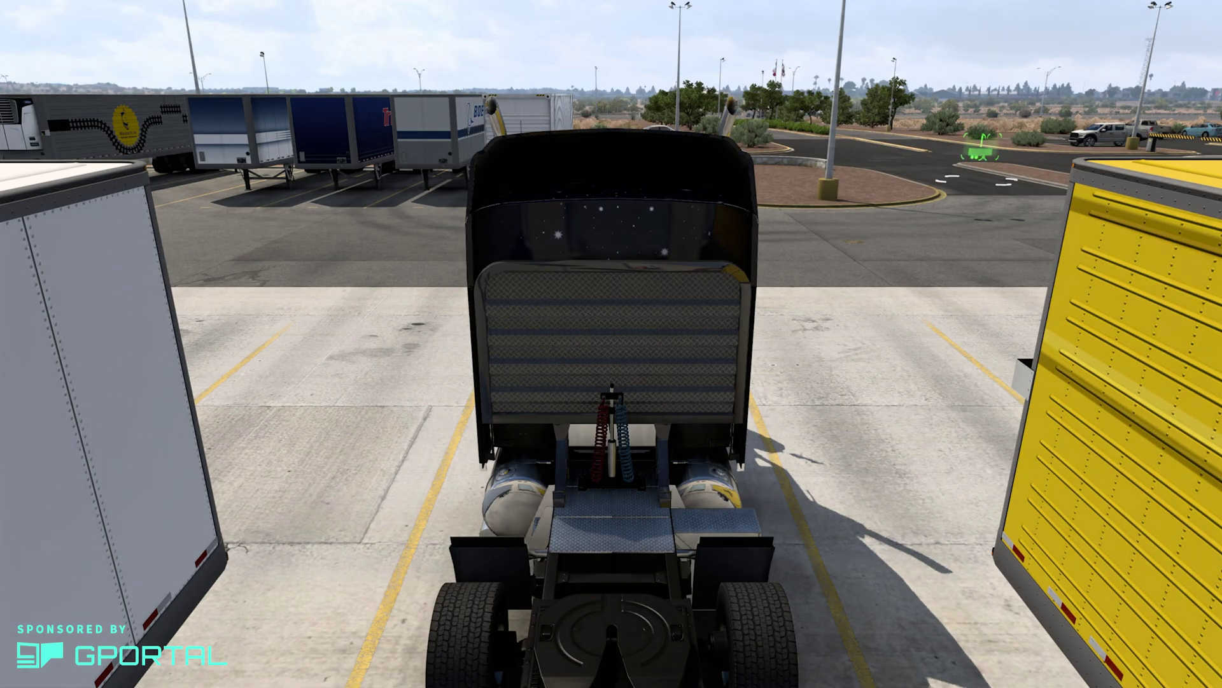
key(1)
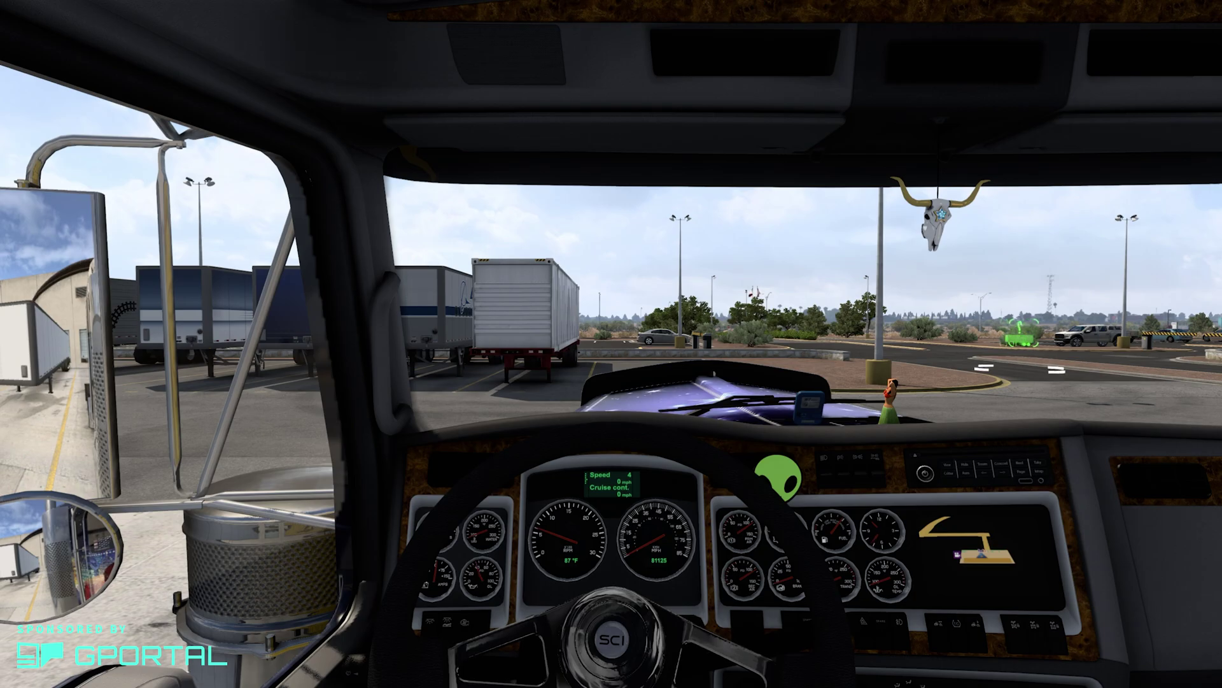
key(w)
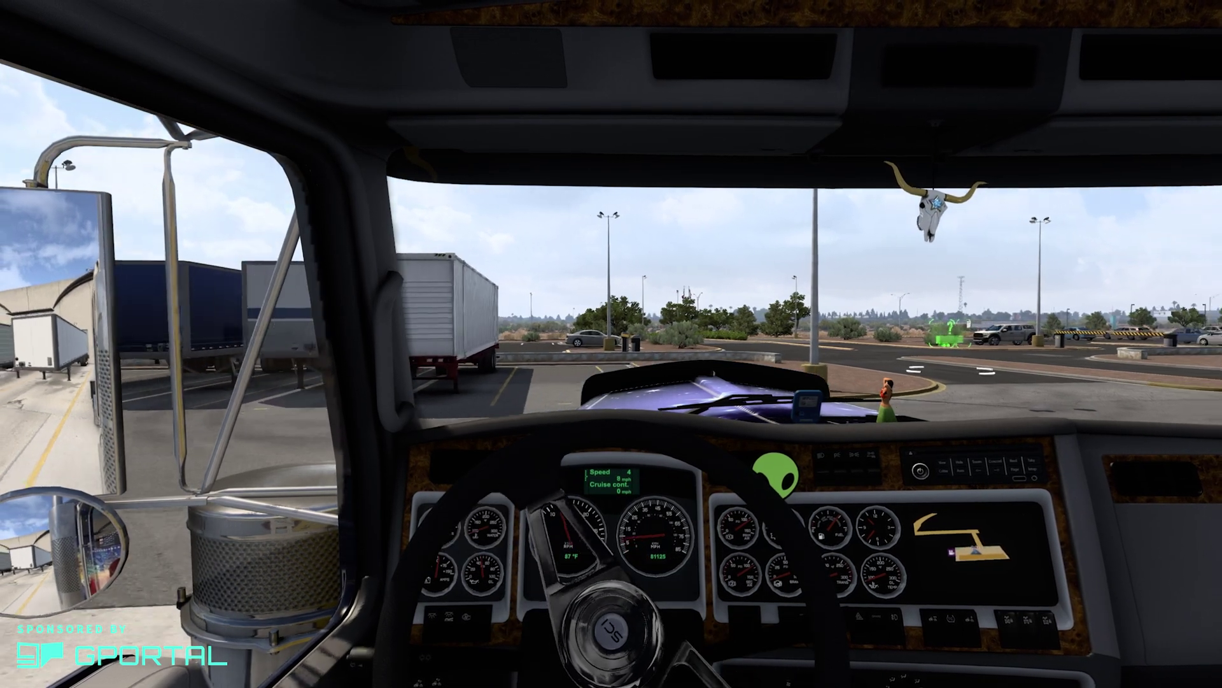
key(w)
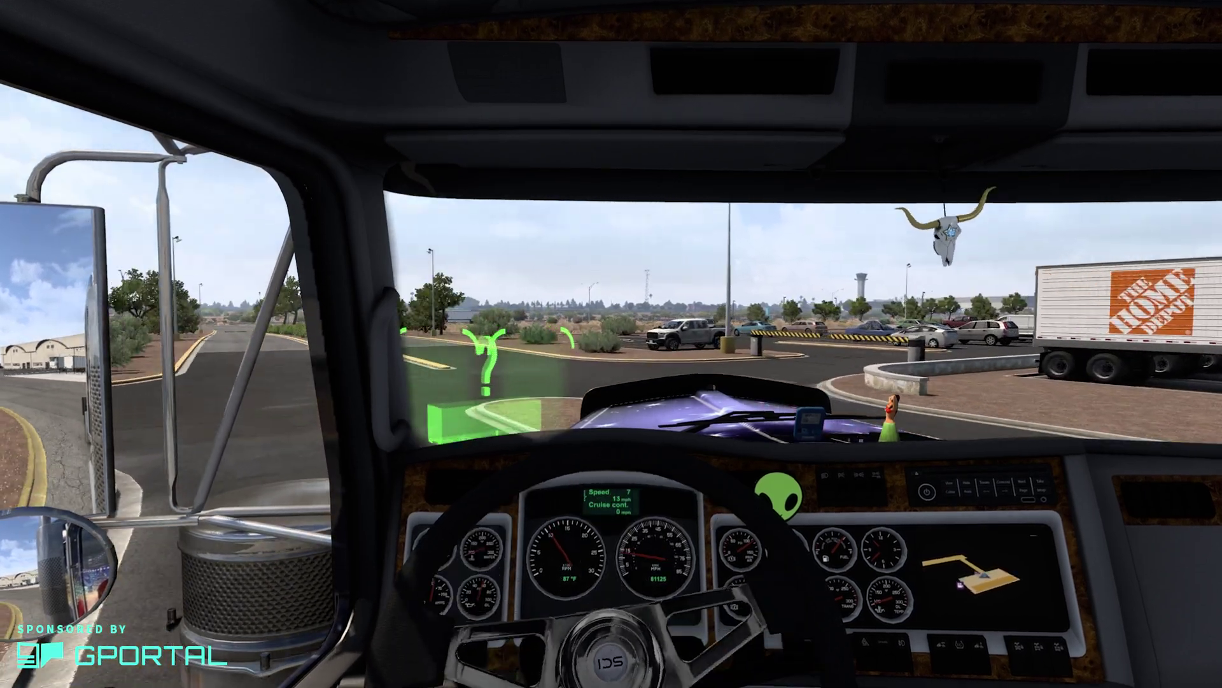
key(a)
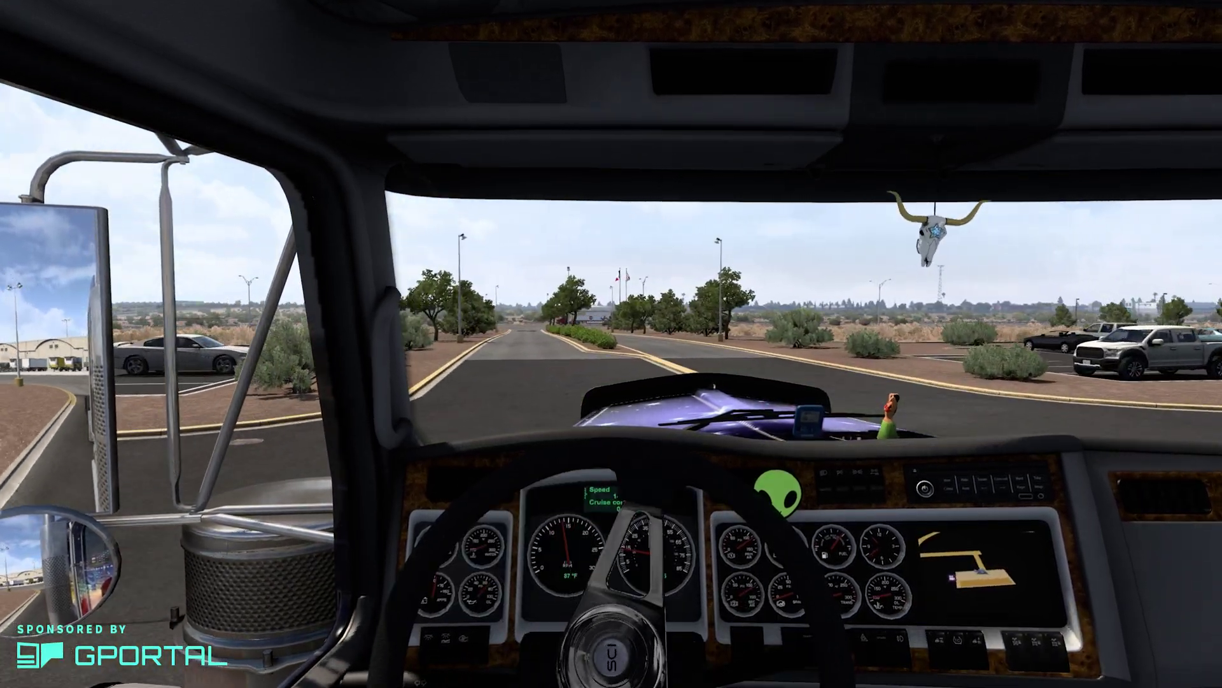
key(w)
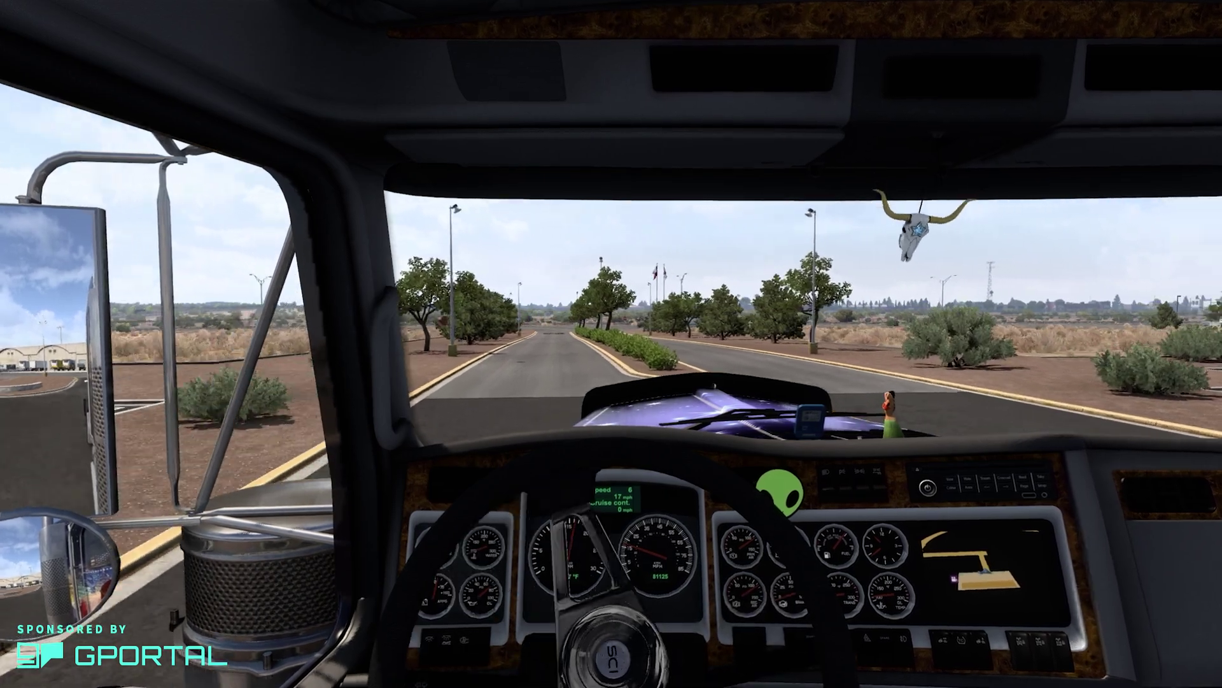
key(w)
key(a)
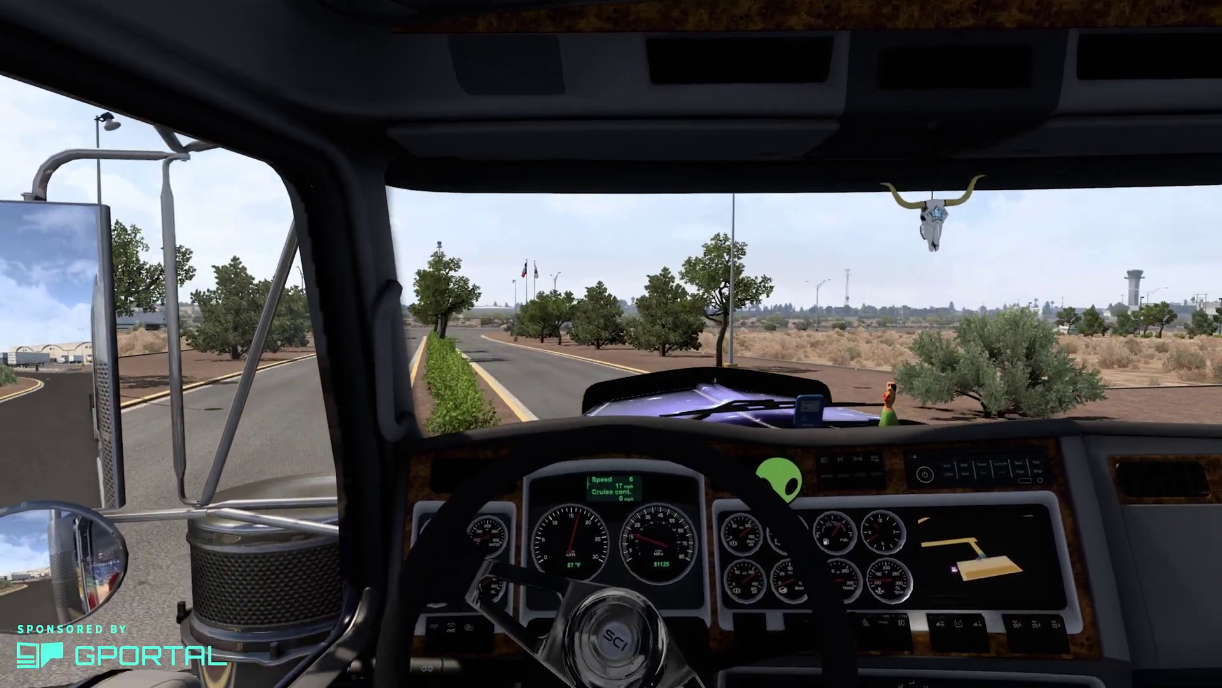
key(w)
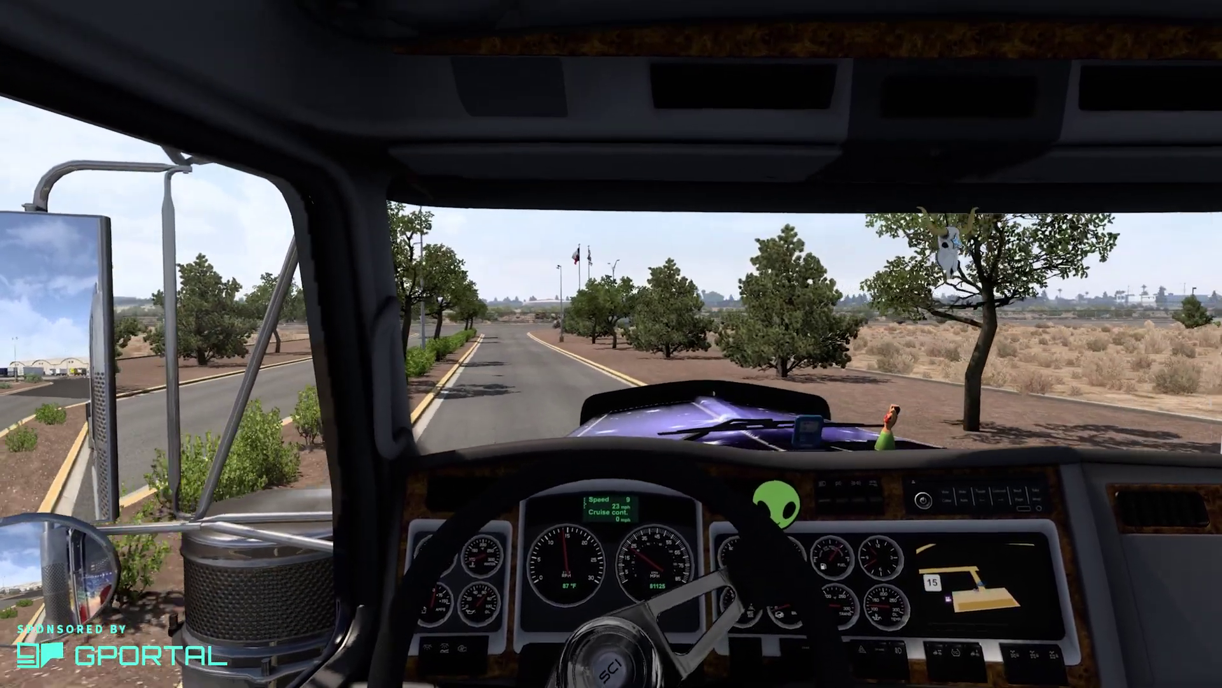
key(w)
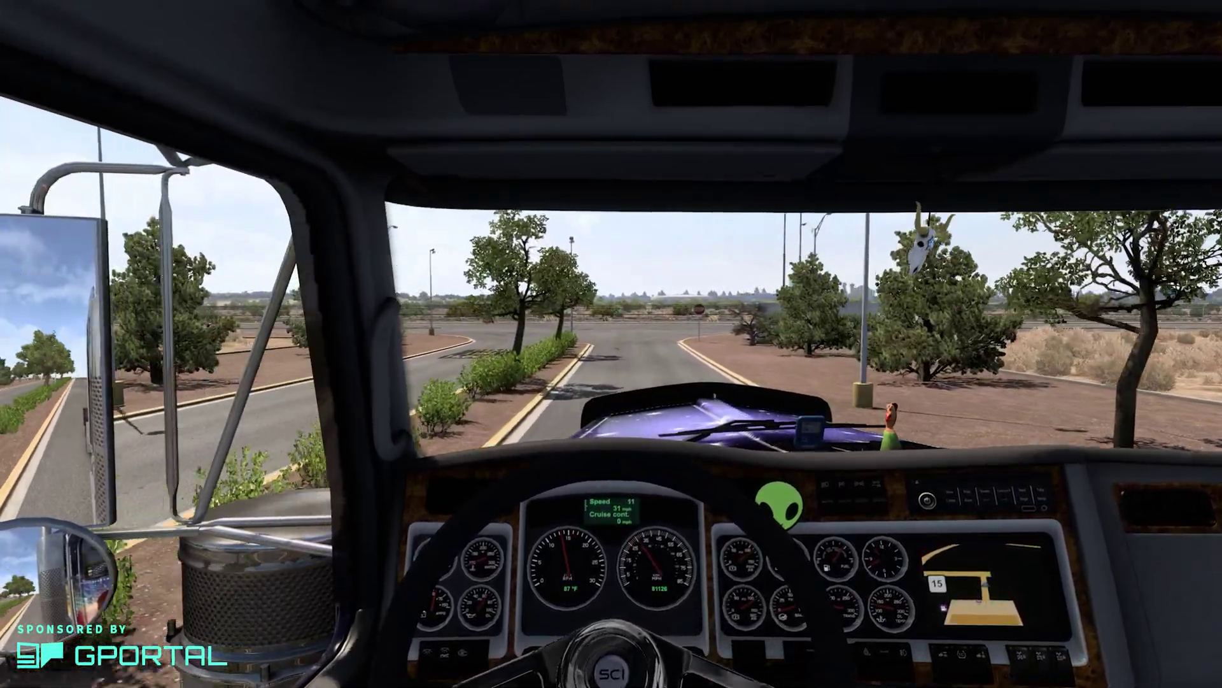
key(a)
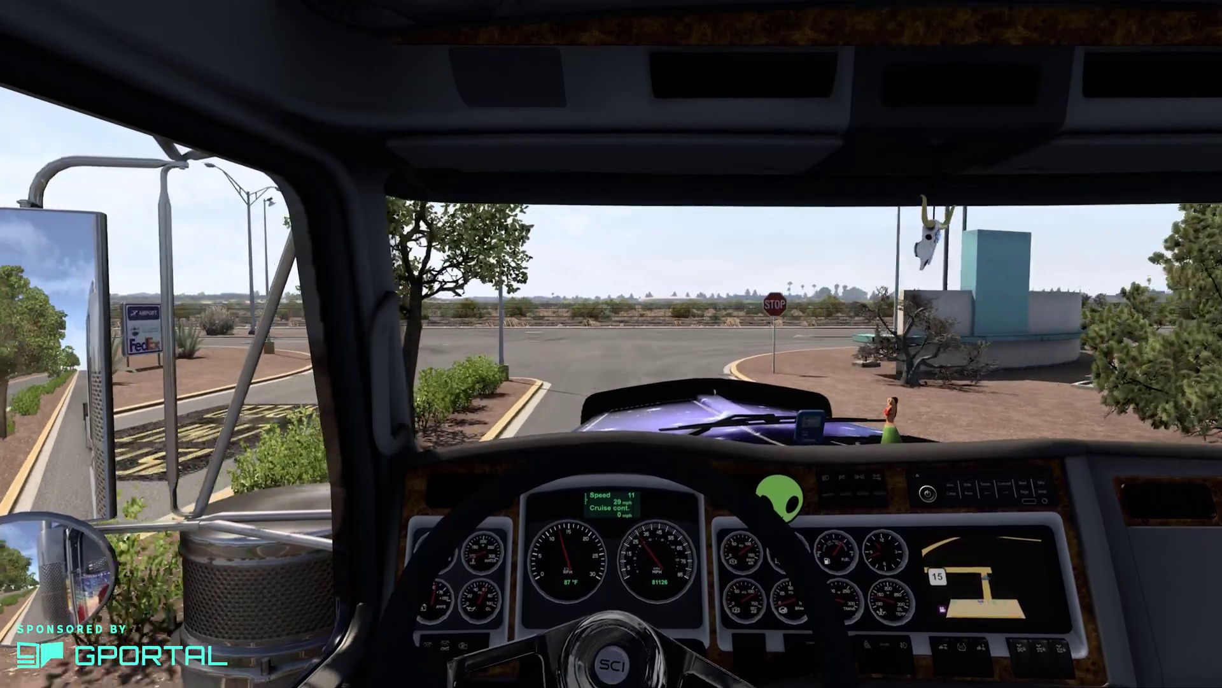
key(s)
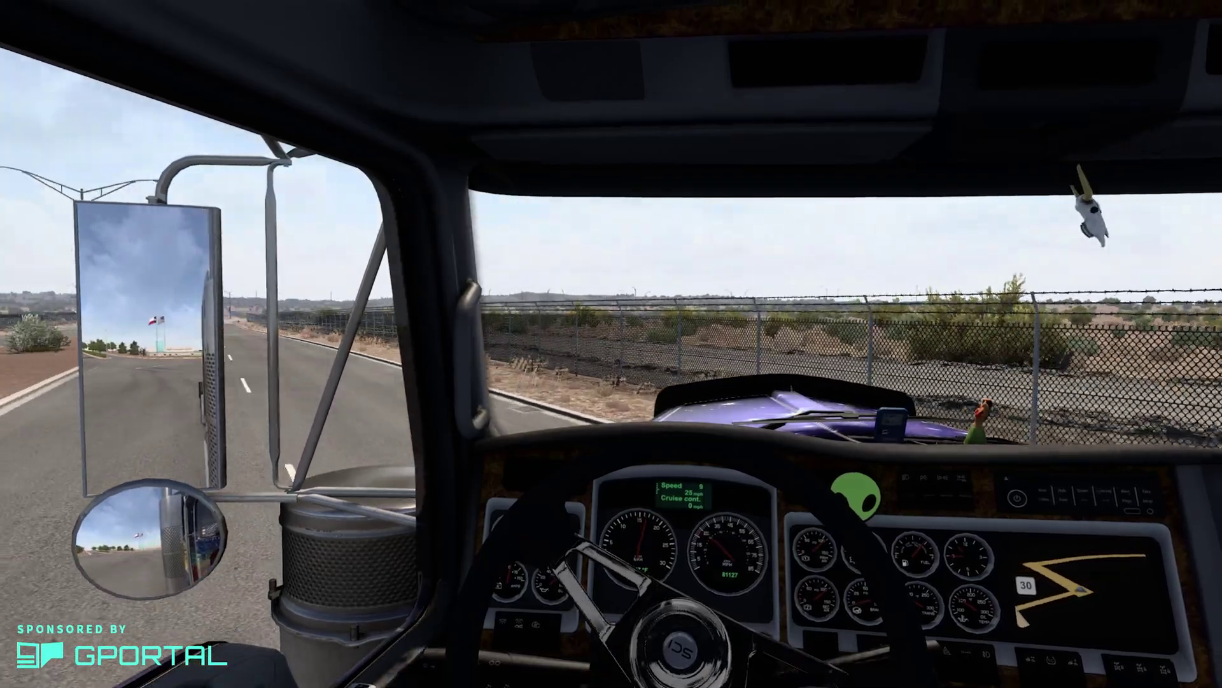
key(w)
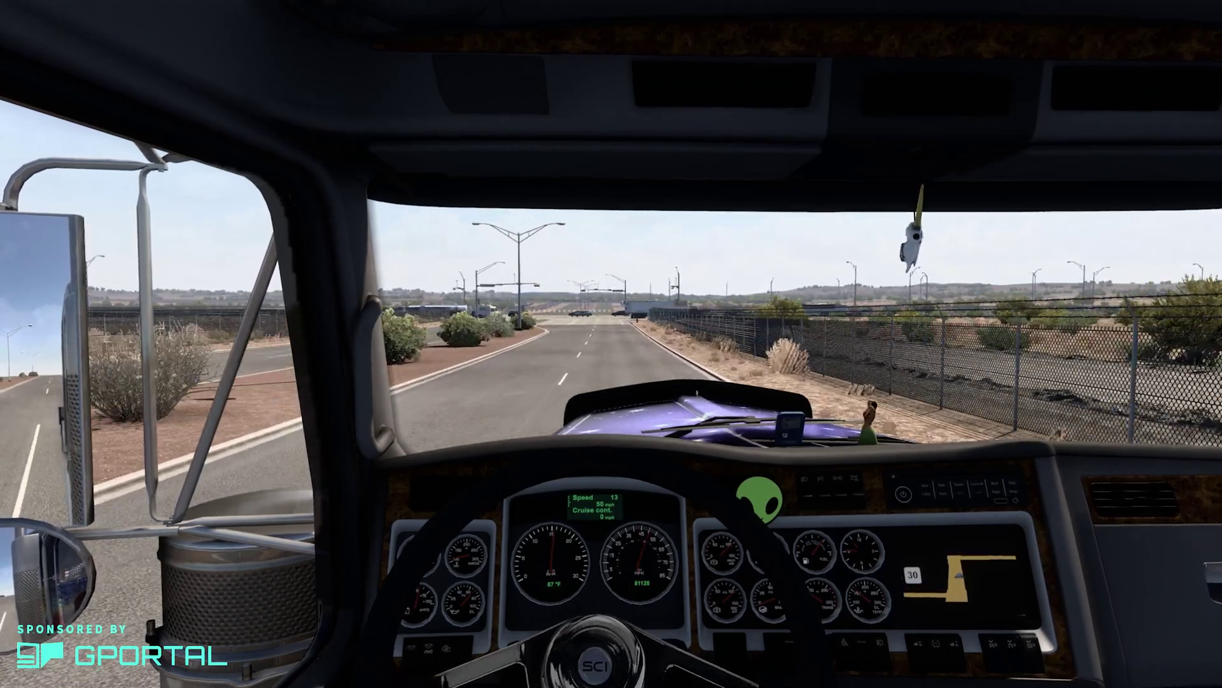
key(w)
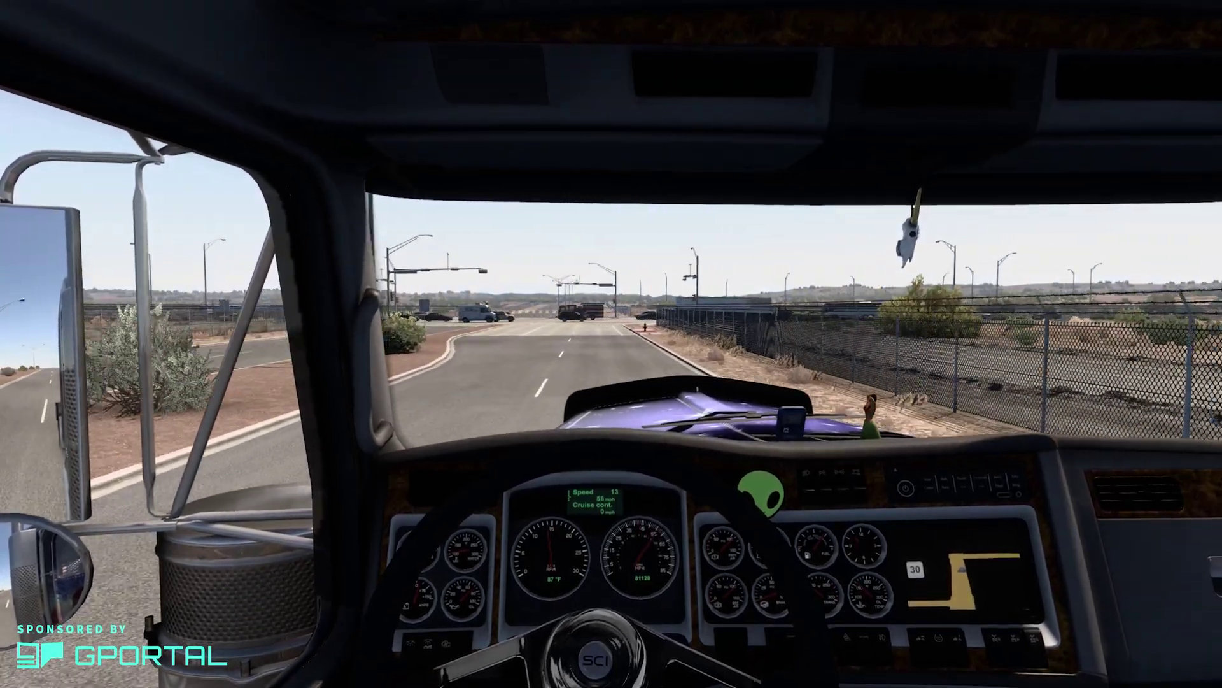